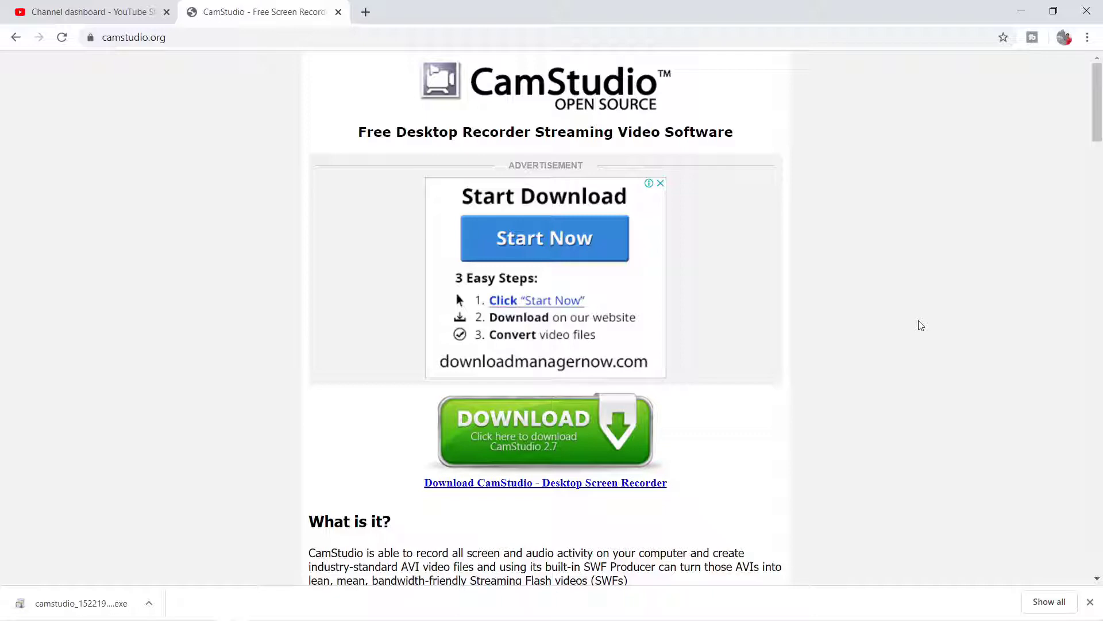
scroll(920, 326, down, 7)
scroll(917, 322, down, 6)
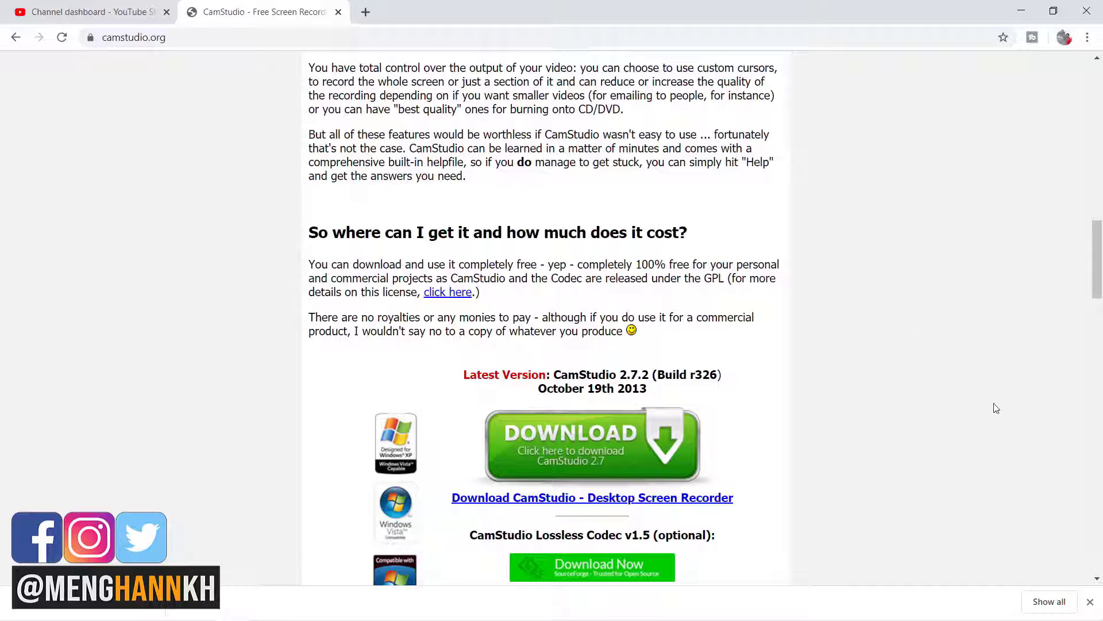
scroll(928, 389, down, 1)
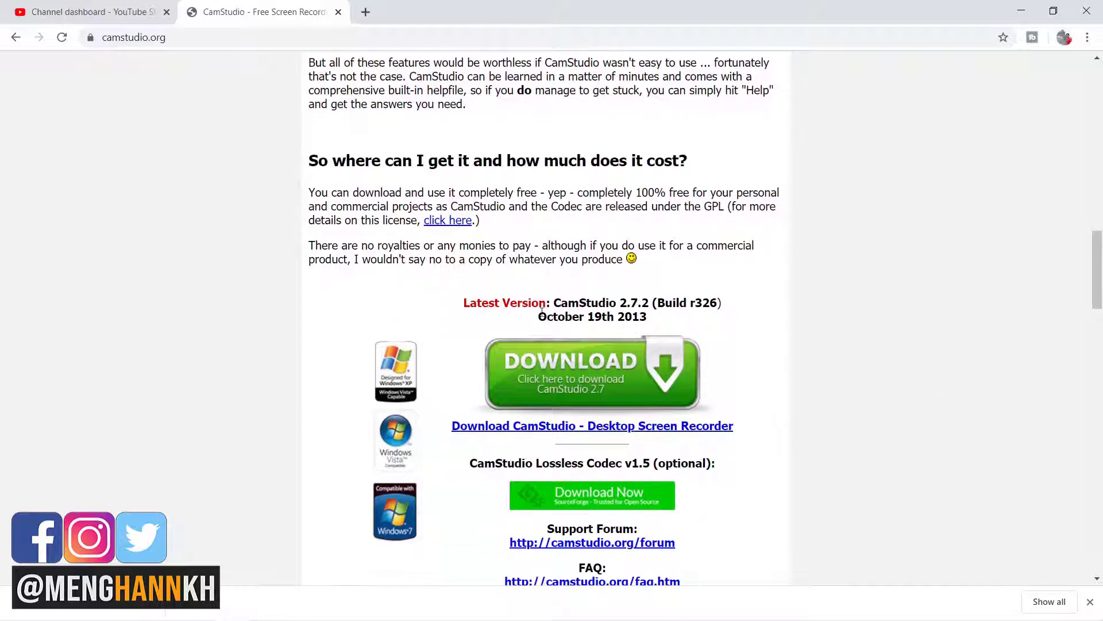
scroll(809, 374, down, 2)
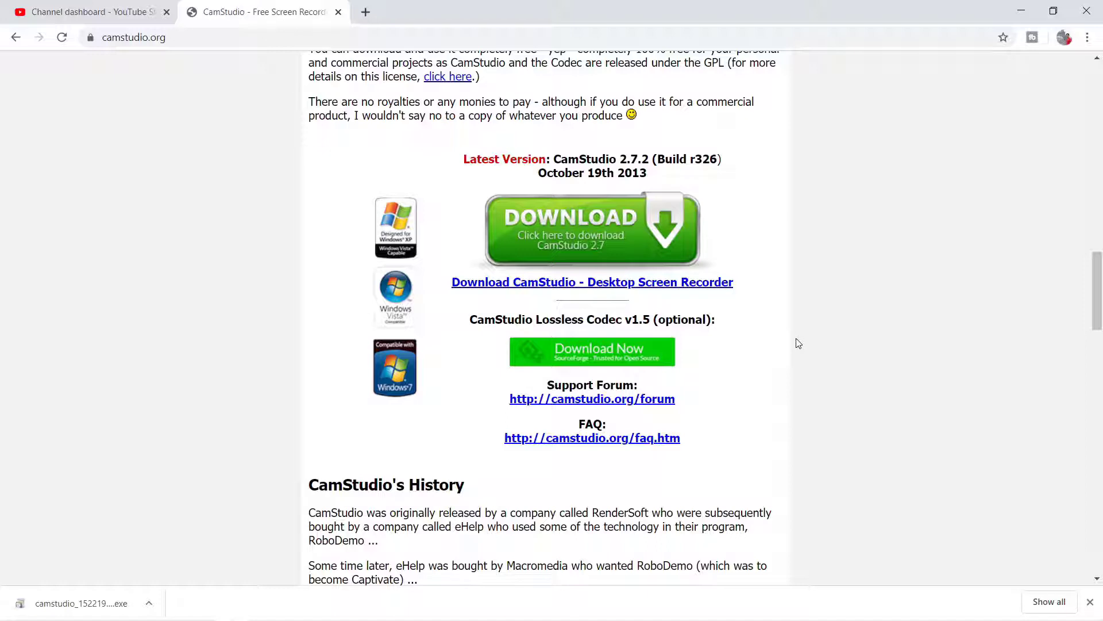
- Run the downloaded CamStudio installer from the Video folder
click(150, 605)
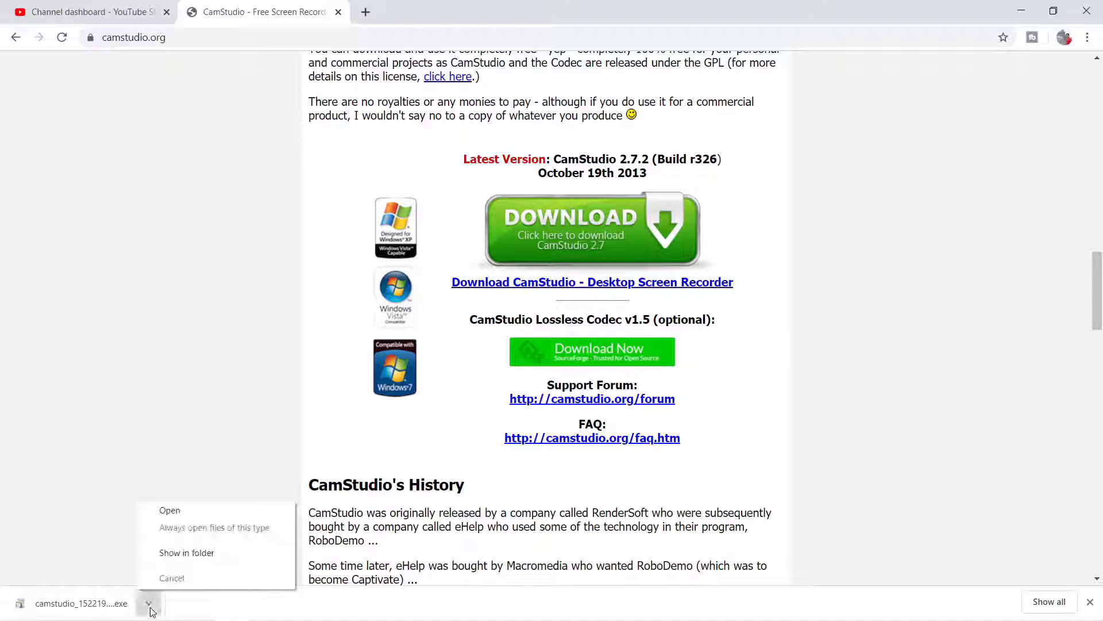
click(990, 371)
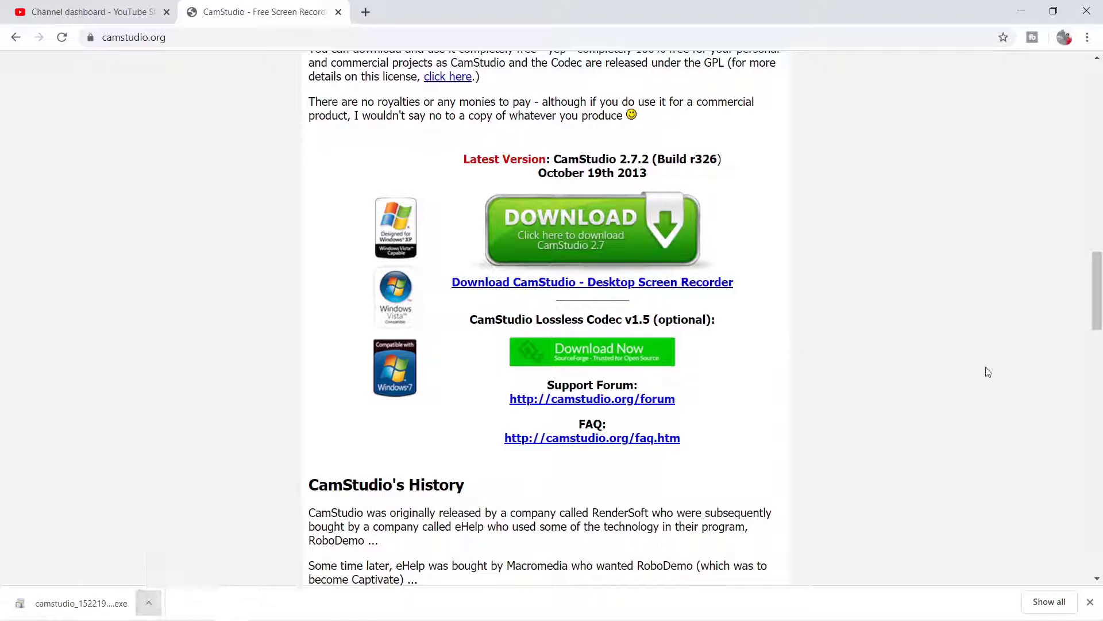
click(1030, 13)
double_click(512, 127)
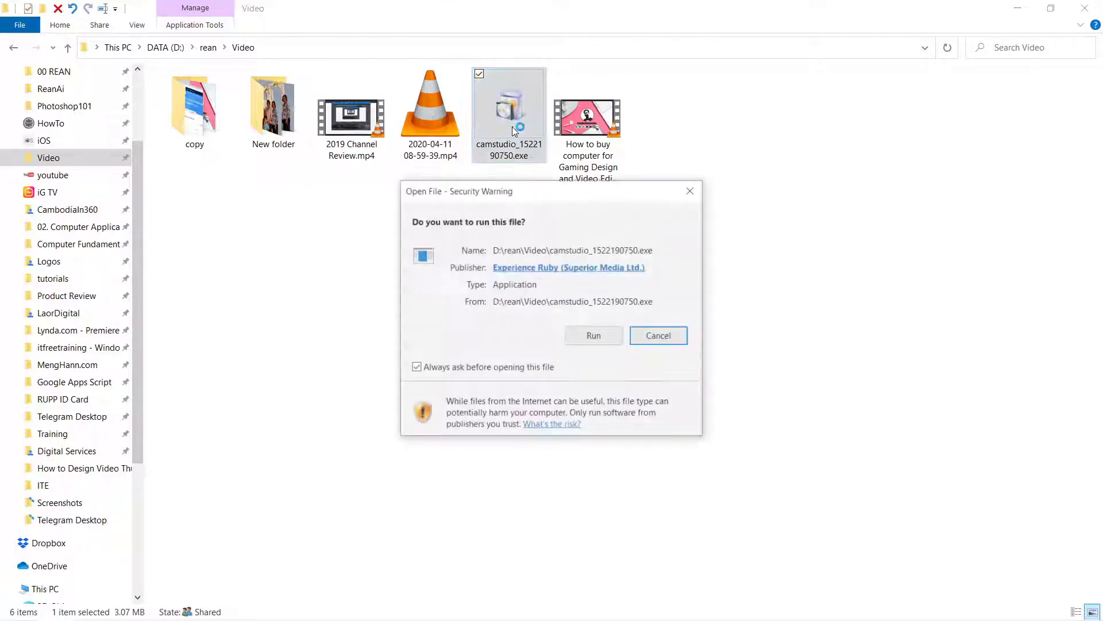
click(594, 337)
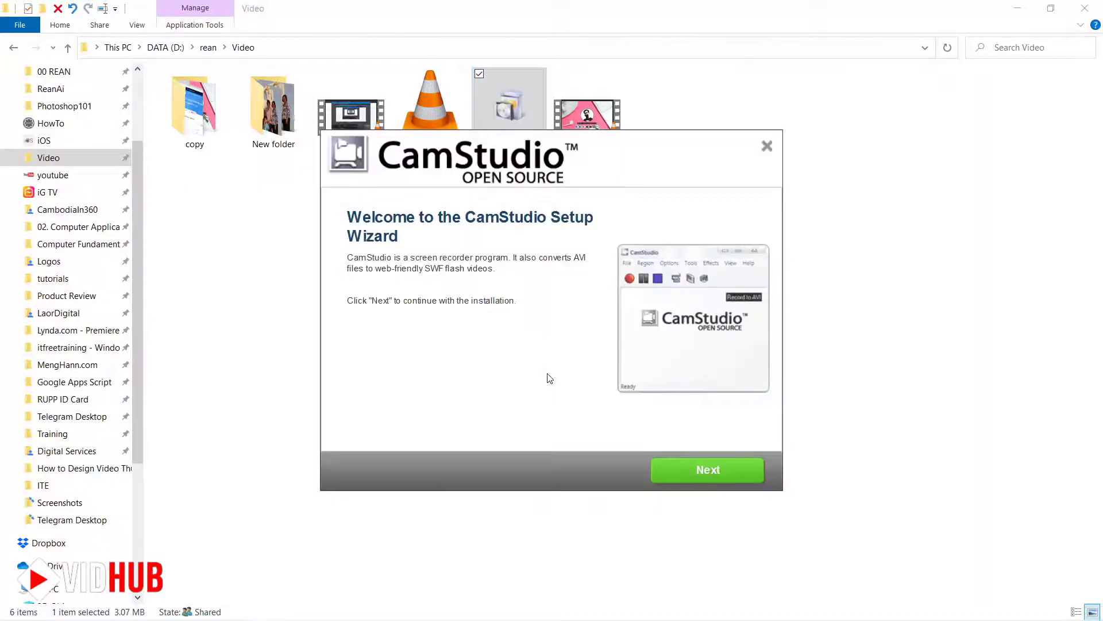
- Accept the license to install CamStudio, then delete the installer file
click(696, 480)
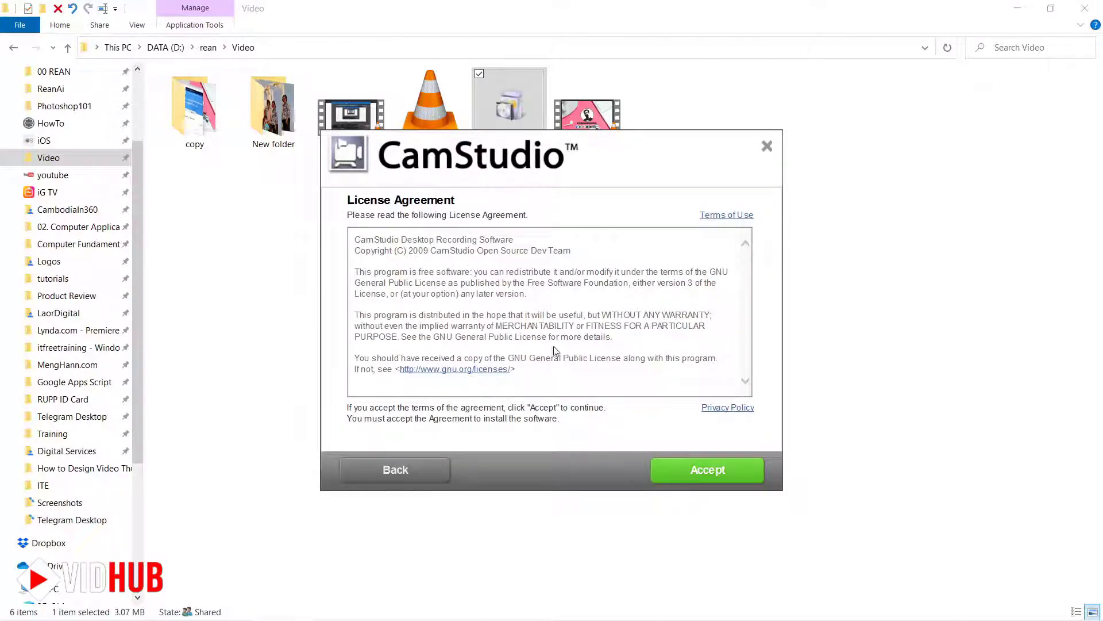
click(694, 477)
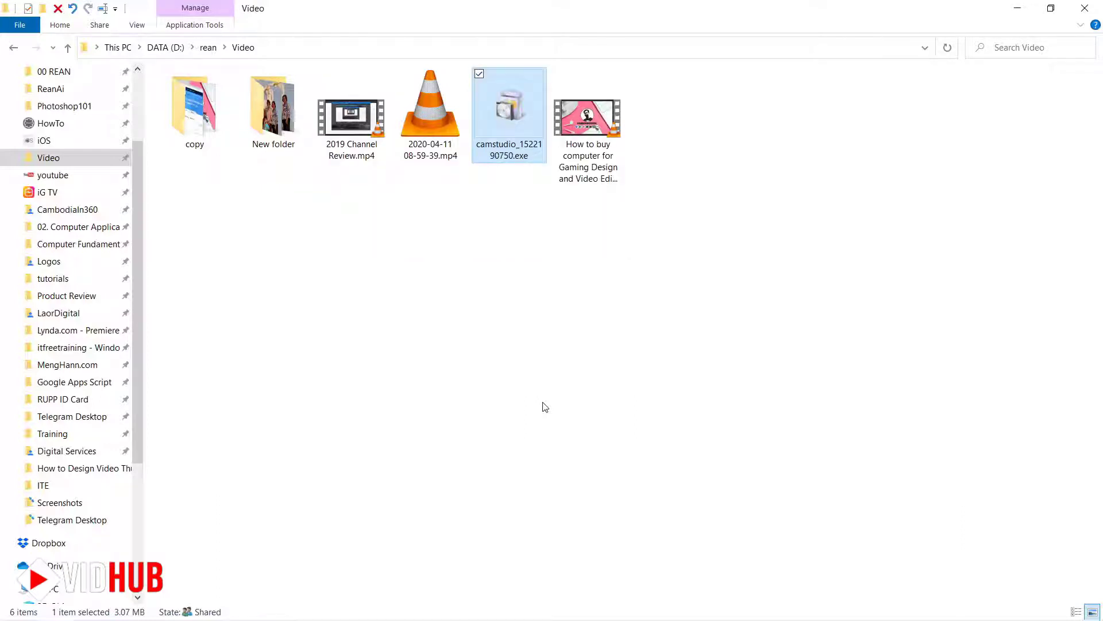
key(Delete)
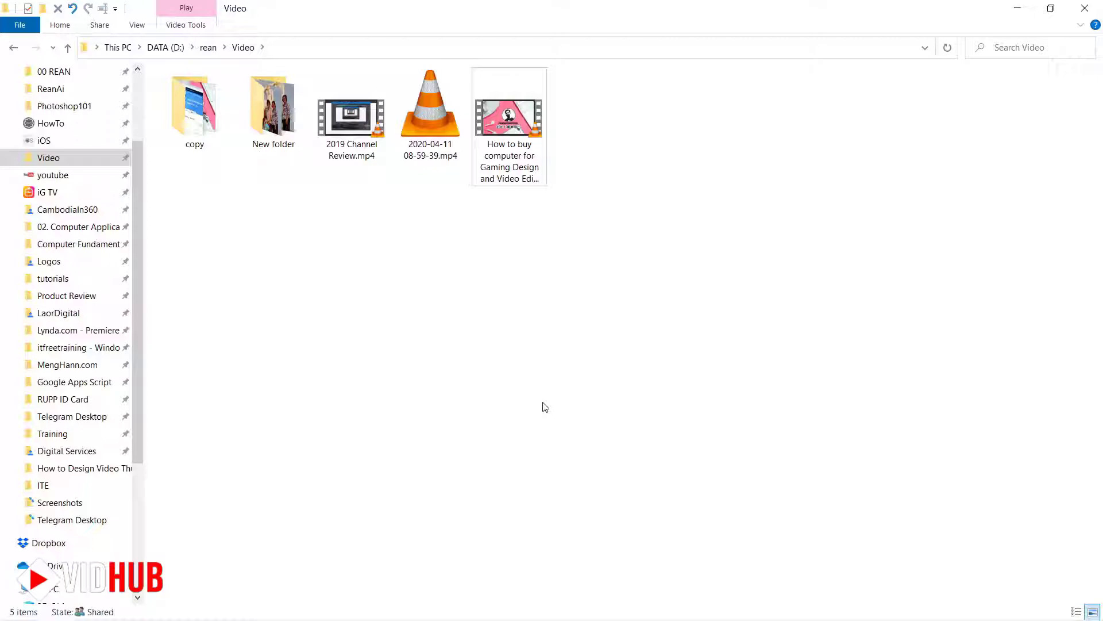
- Minimize File Explorer and open the Start menu to search for CamStudio
click(1018, 8)
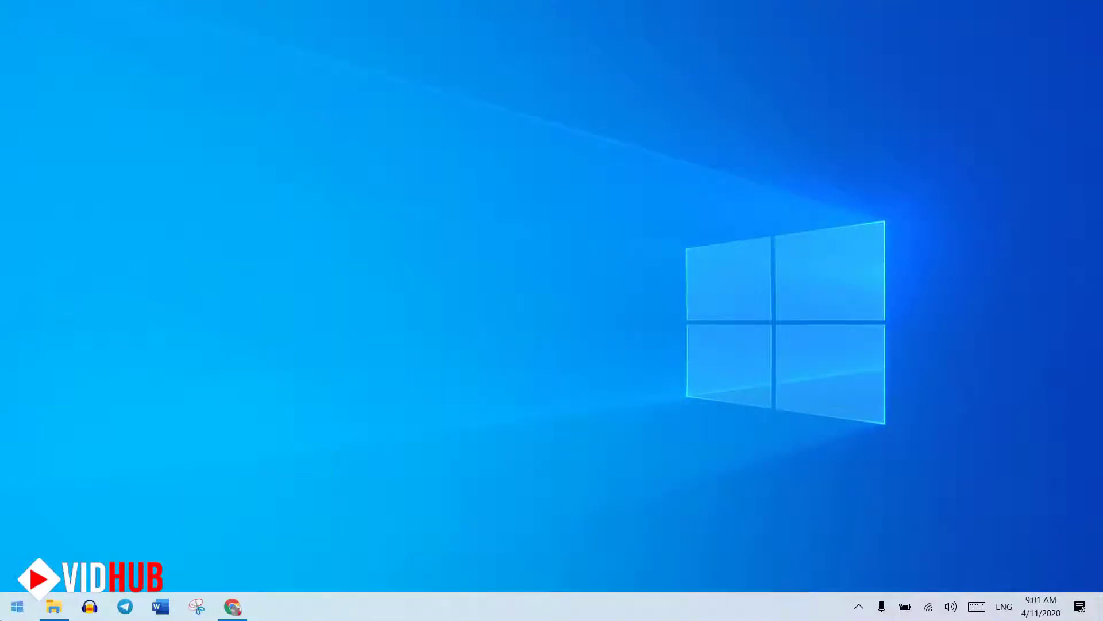
click(5, 612)
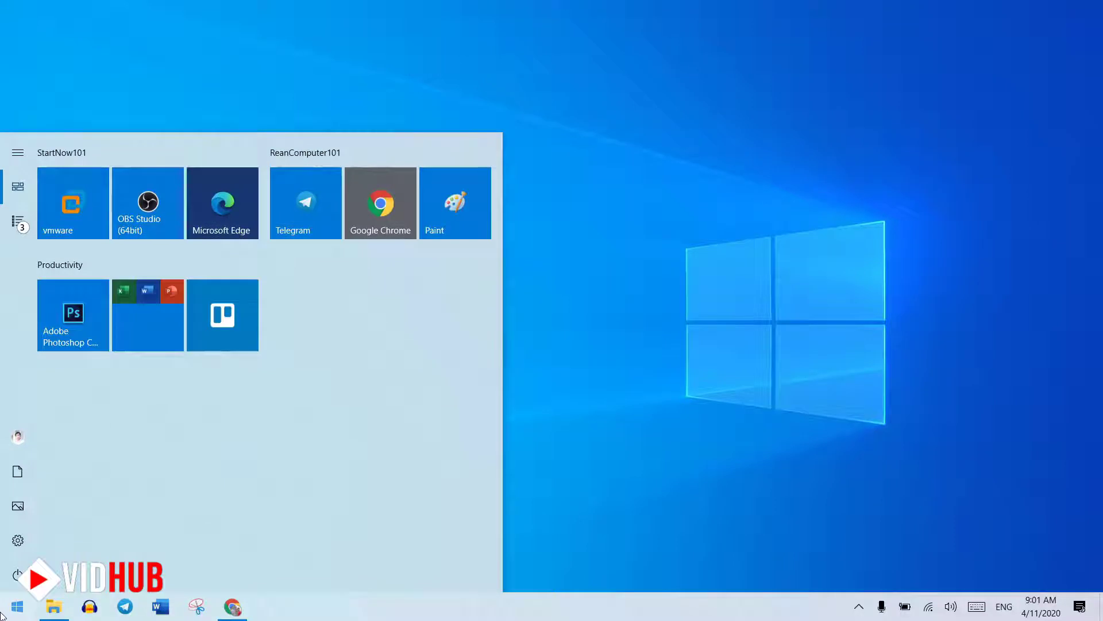
text(cam)
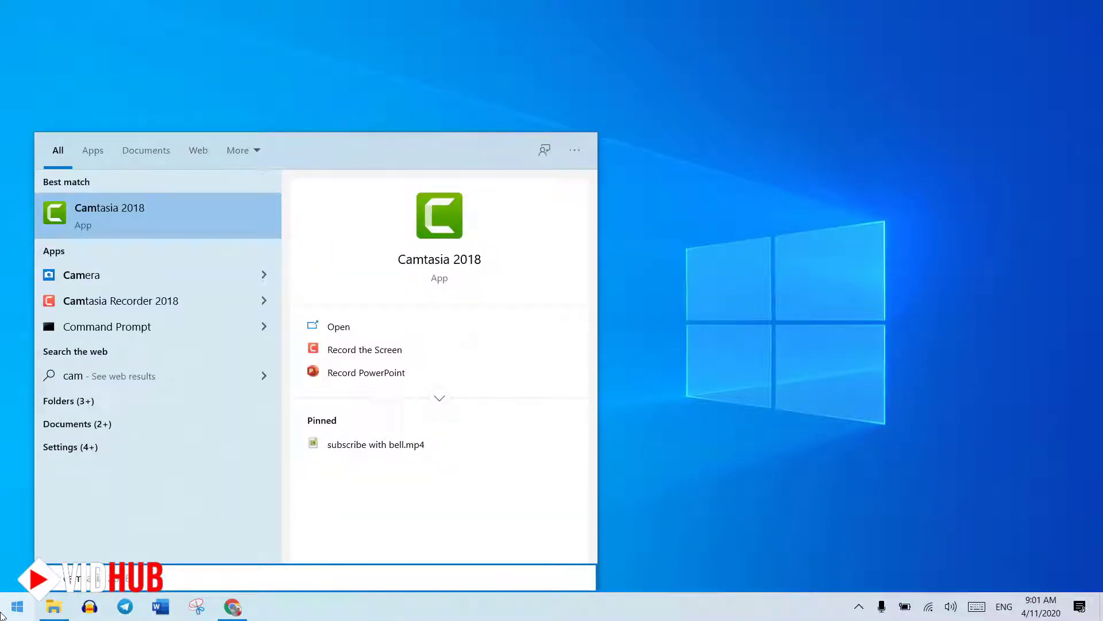
text(st)
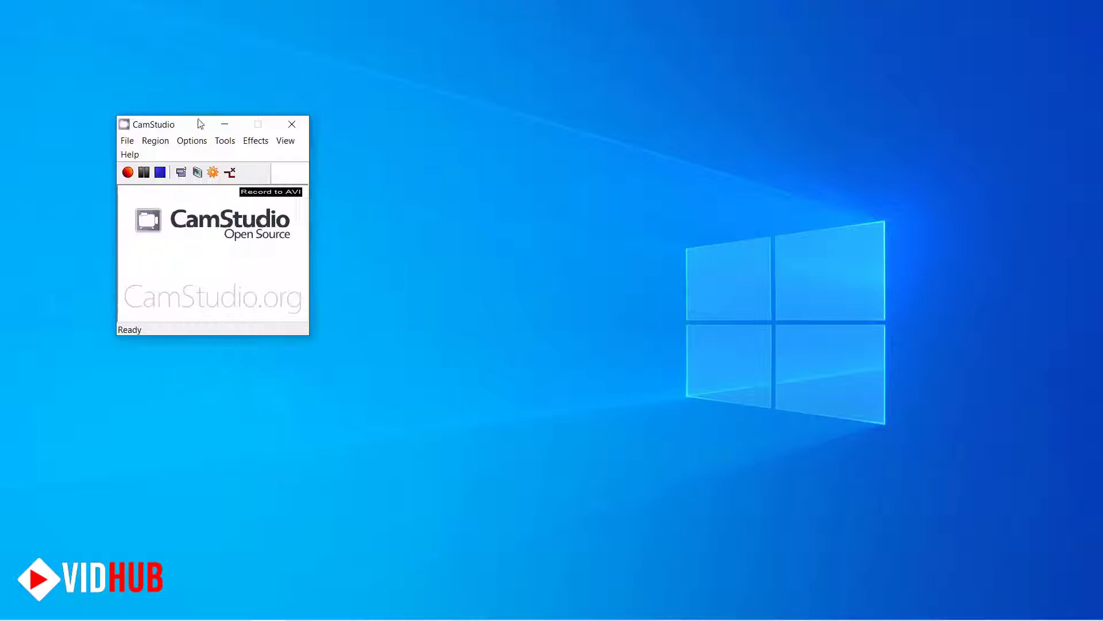
mouse_move(199, 121)
mouse_down()
mouse_move(231, 140)
mouse_move(505, 173)
mouse_up()
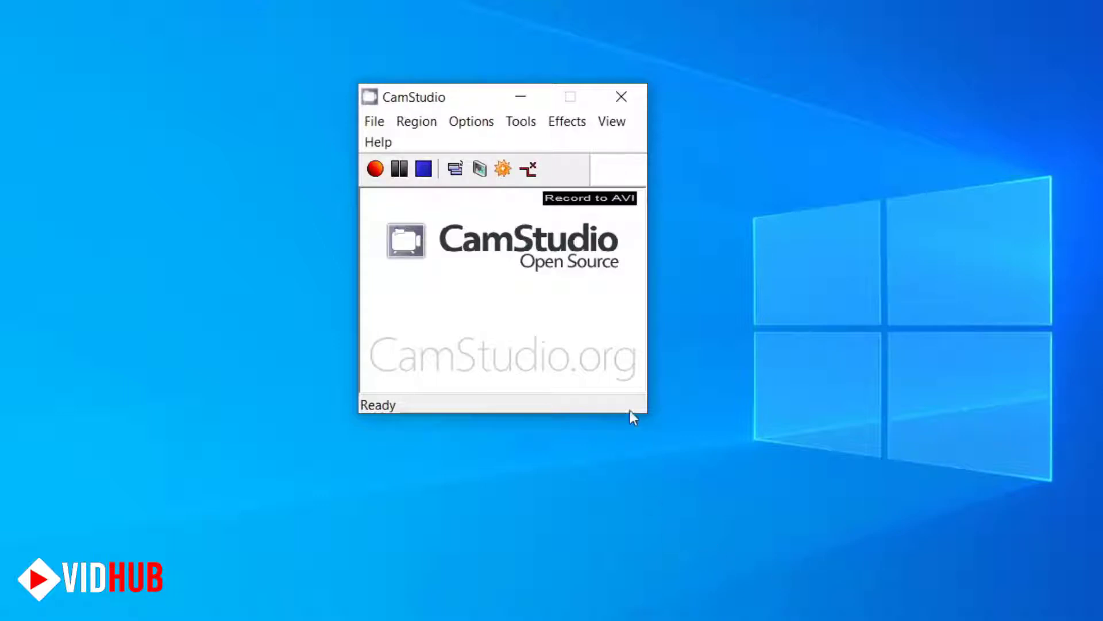
click(609, 125)
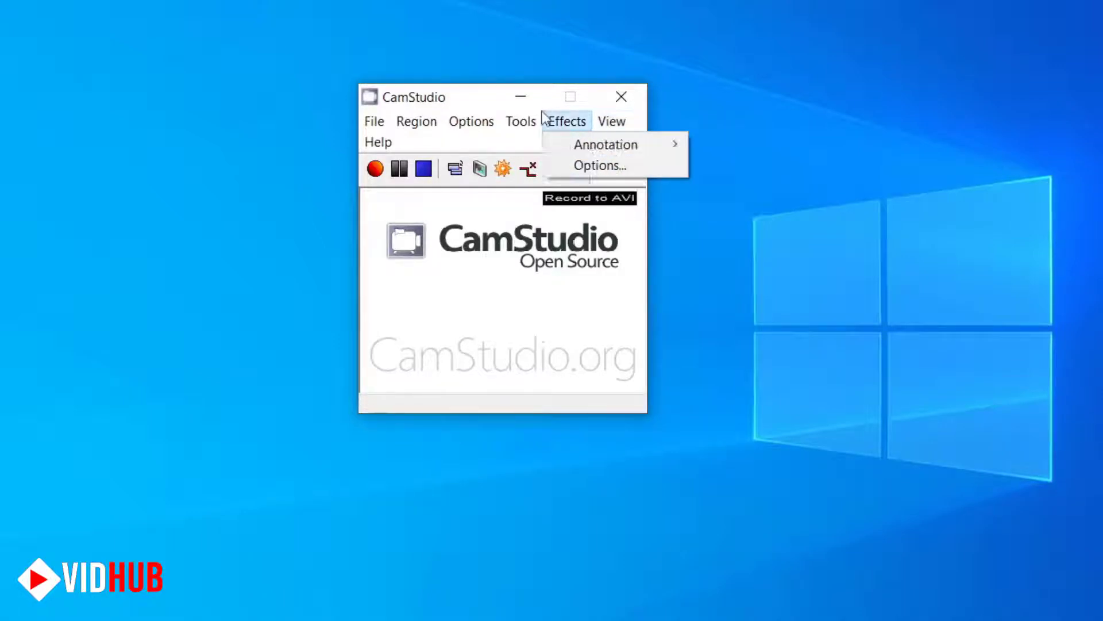
click(471, 103)
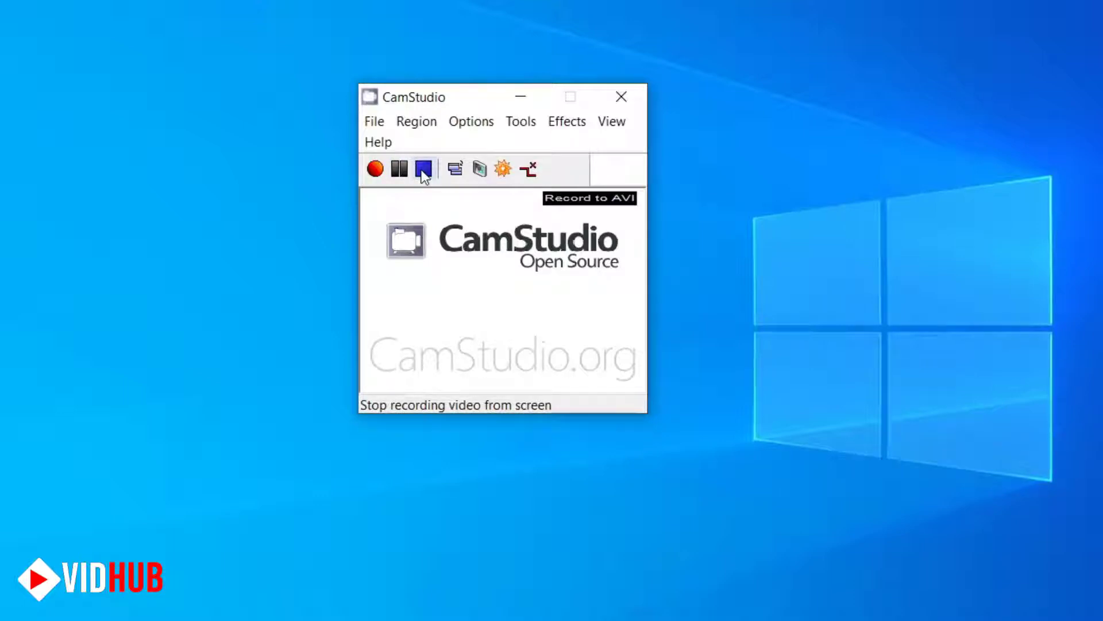
click(460, 170)
click(460, 170)
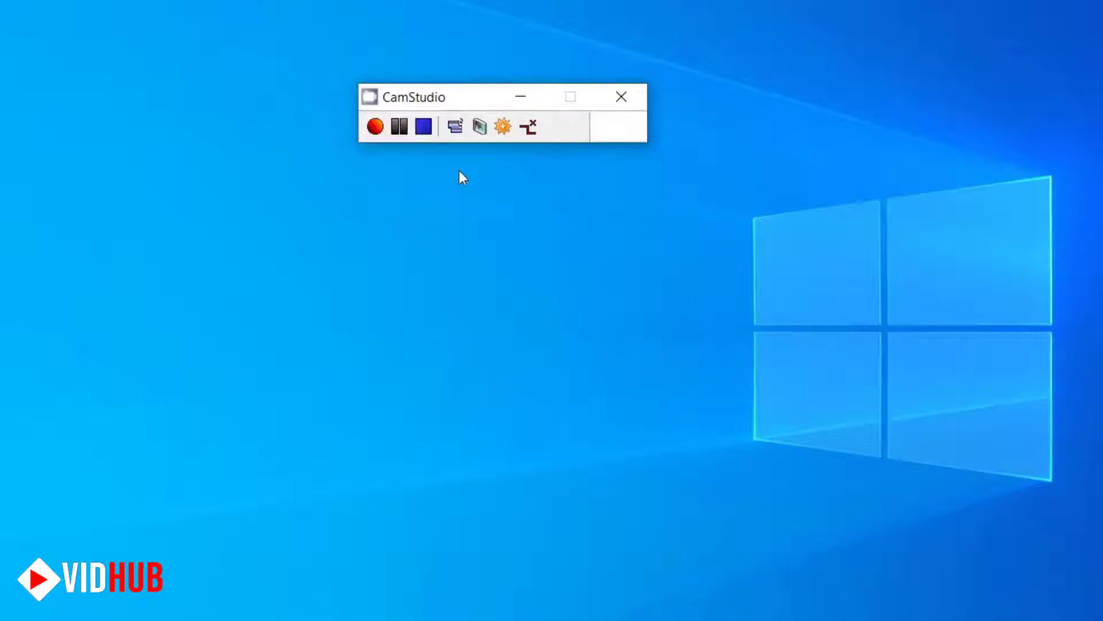
click(455, 125)
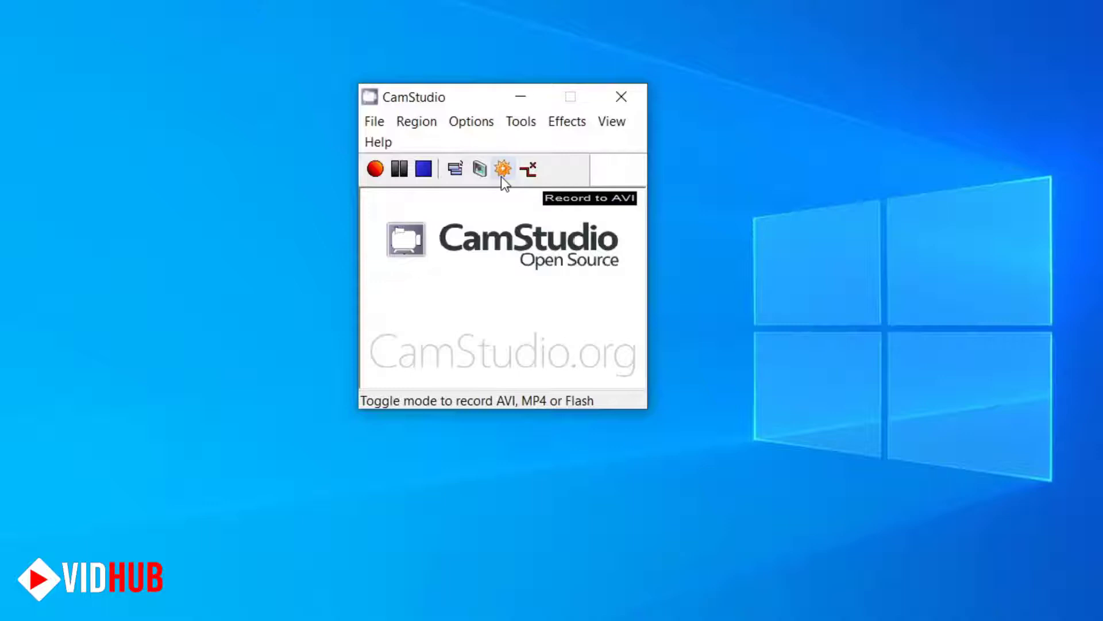
- Toggle the recording format from AVI through SWF to Record to MP4
click(501, 171)
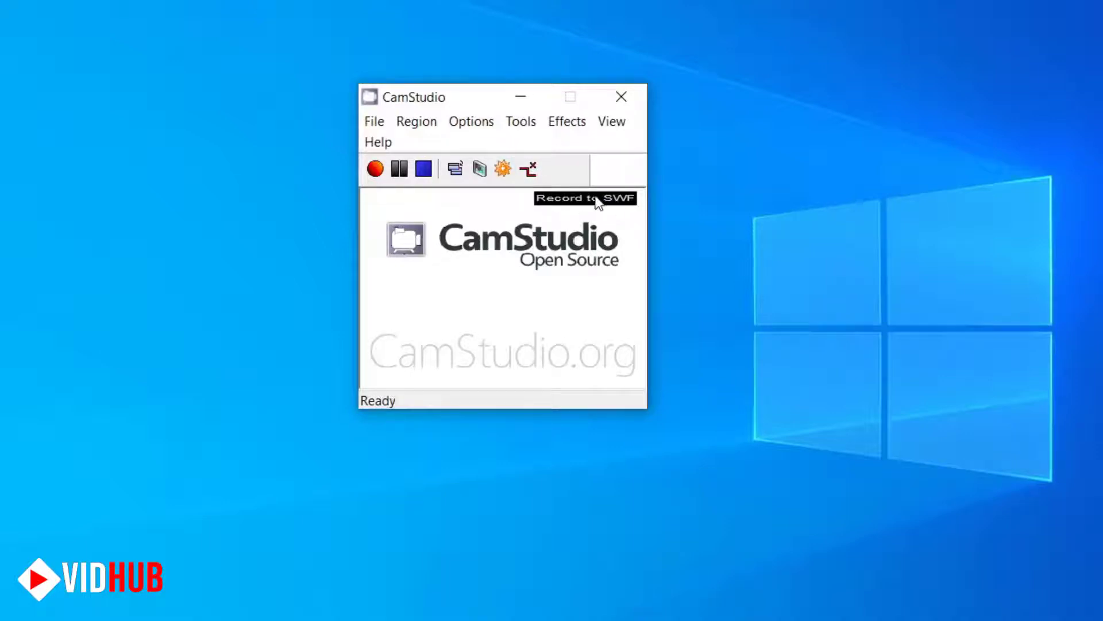
click(505, 169)
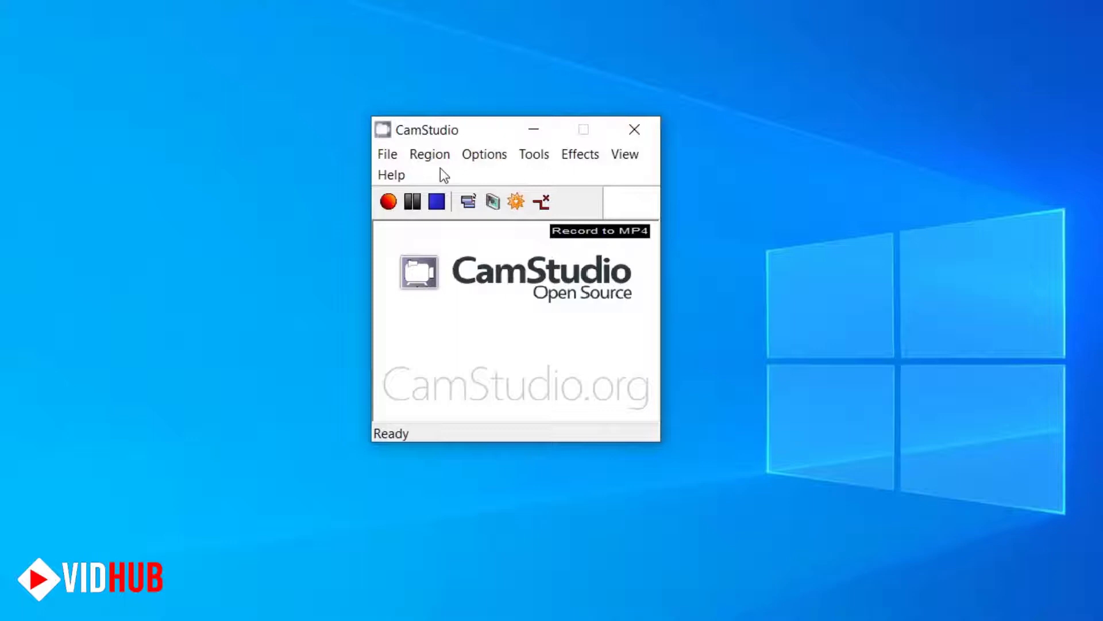
click(484, 155)
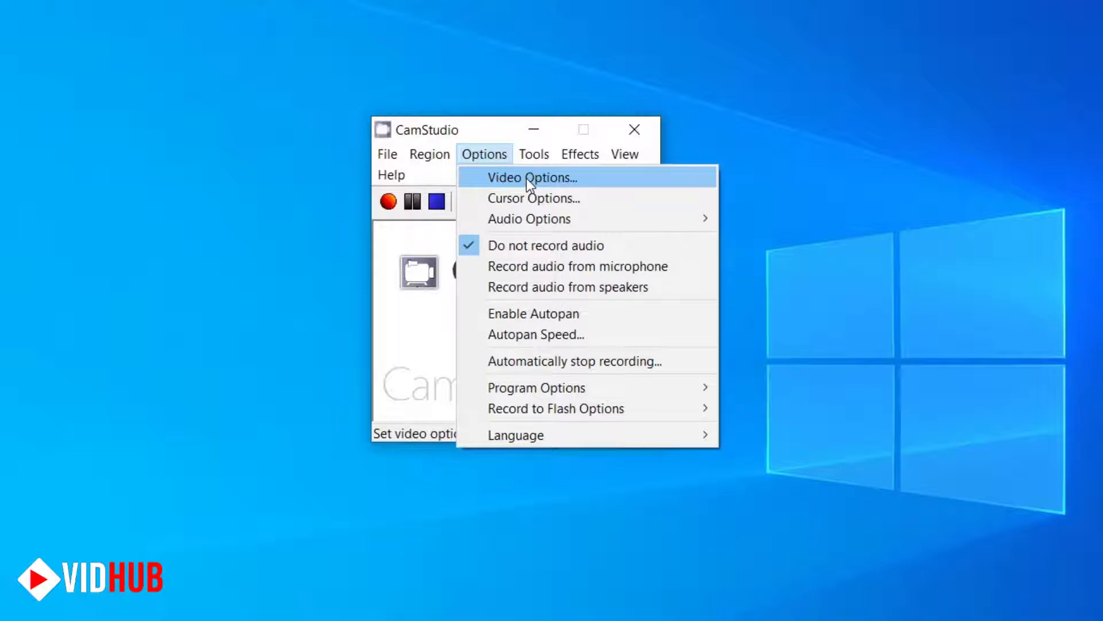
- Keep Cinepak Codec by Radius, view its codec settings, and cancel Video Options unchanged
click(527, 178)
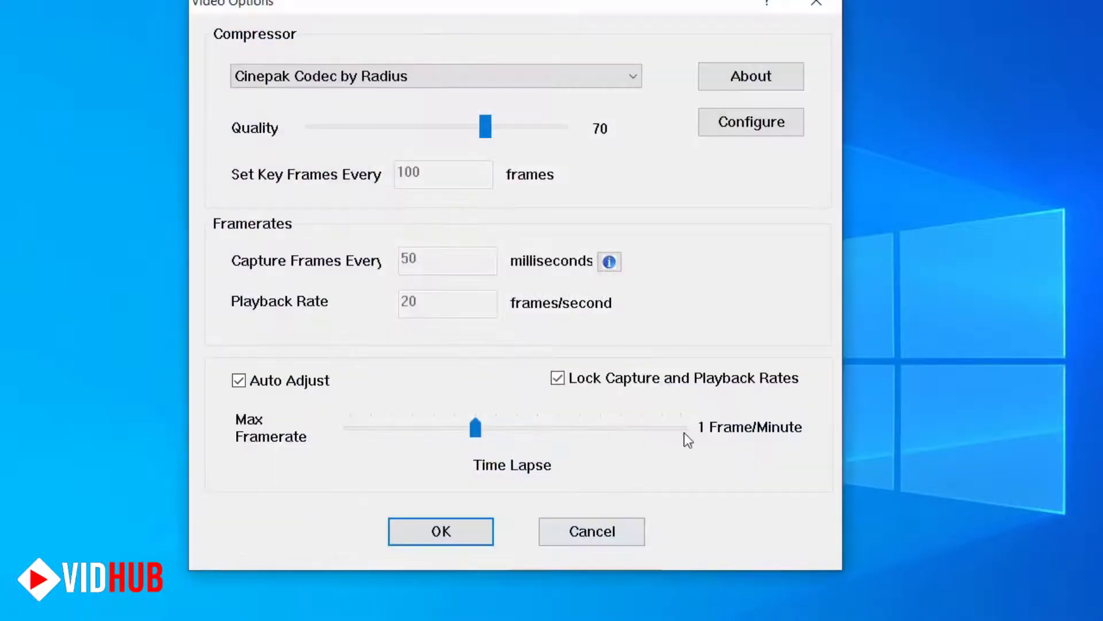
click(507, 78)
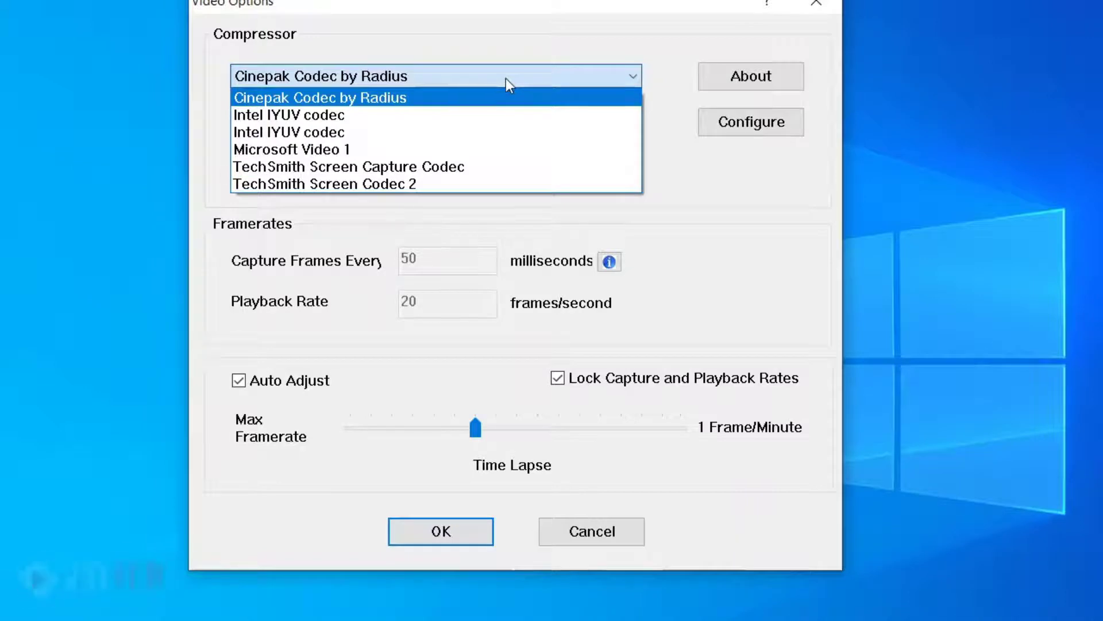
click(507, 78)
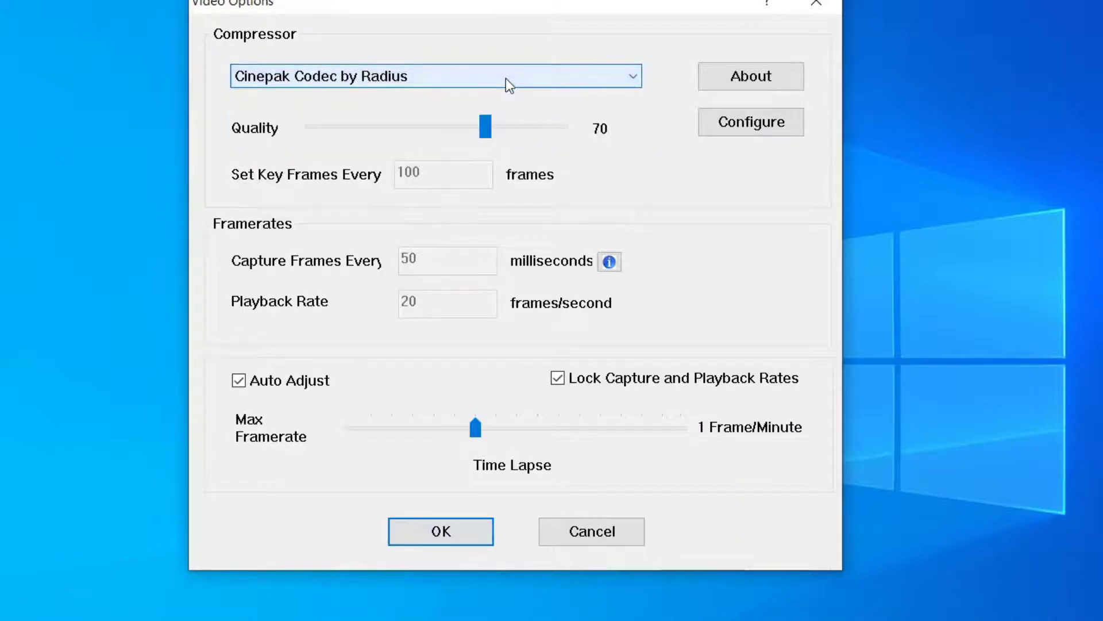
click(348, 76)
click(347, 76)
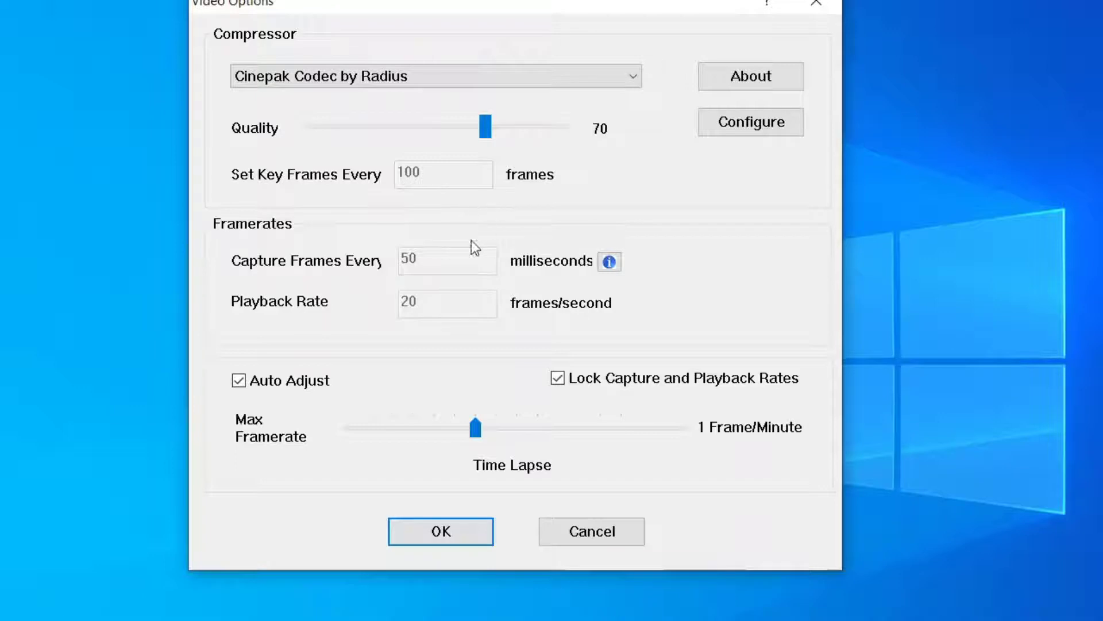
click(766, 126)
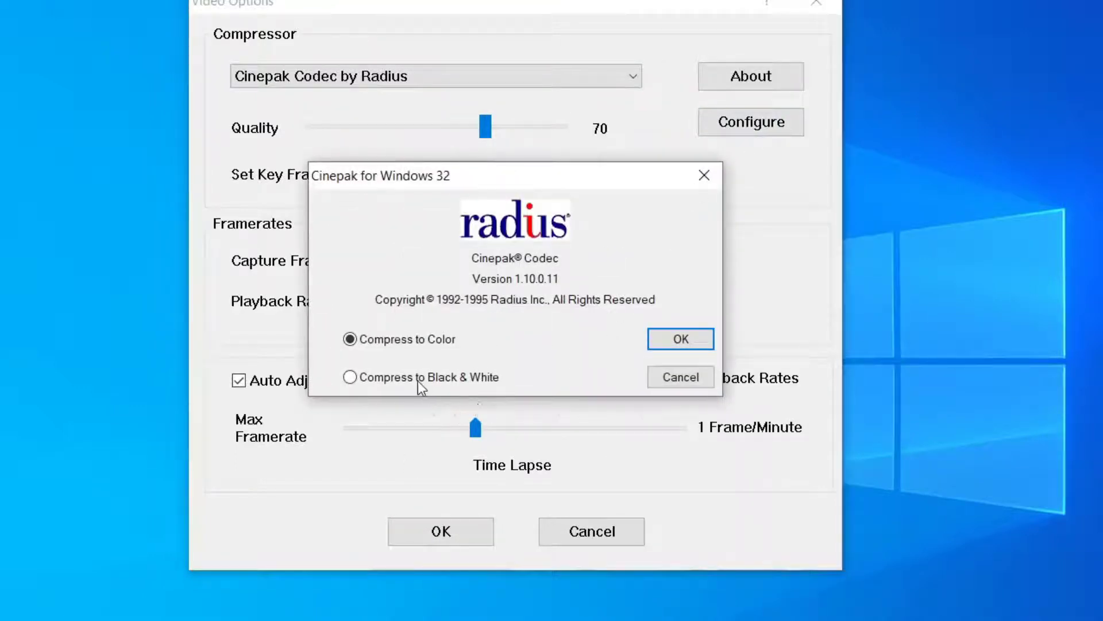
click(677, 377)
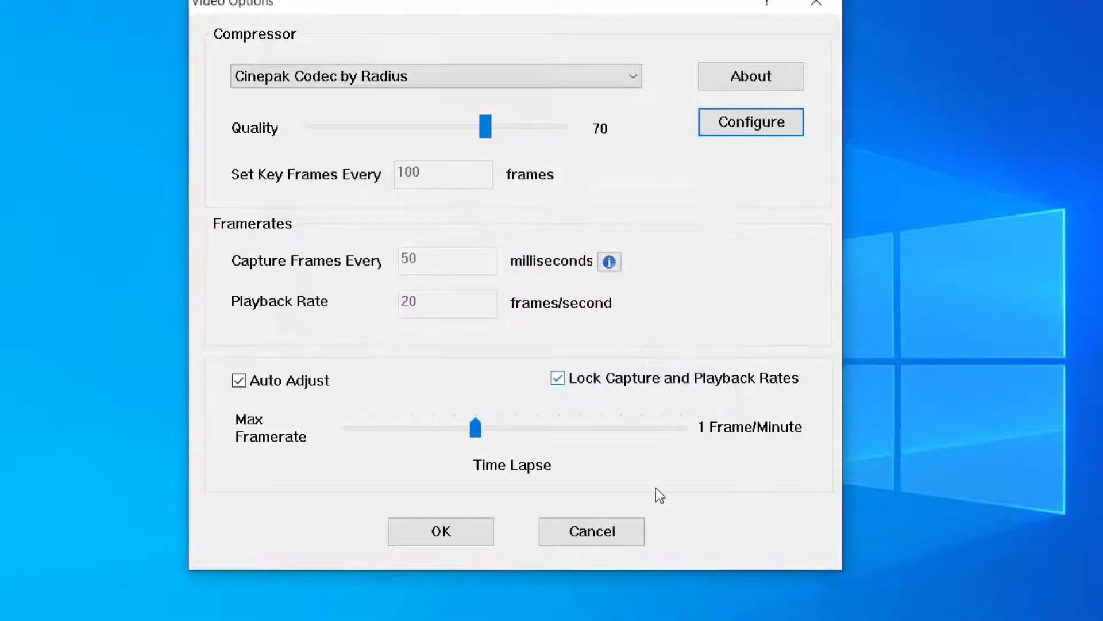
click(608, 529)
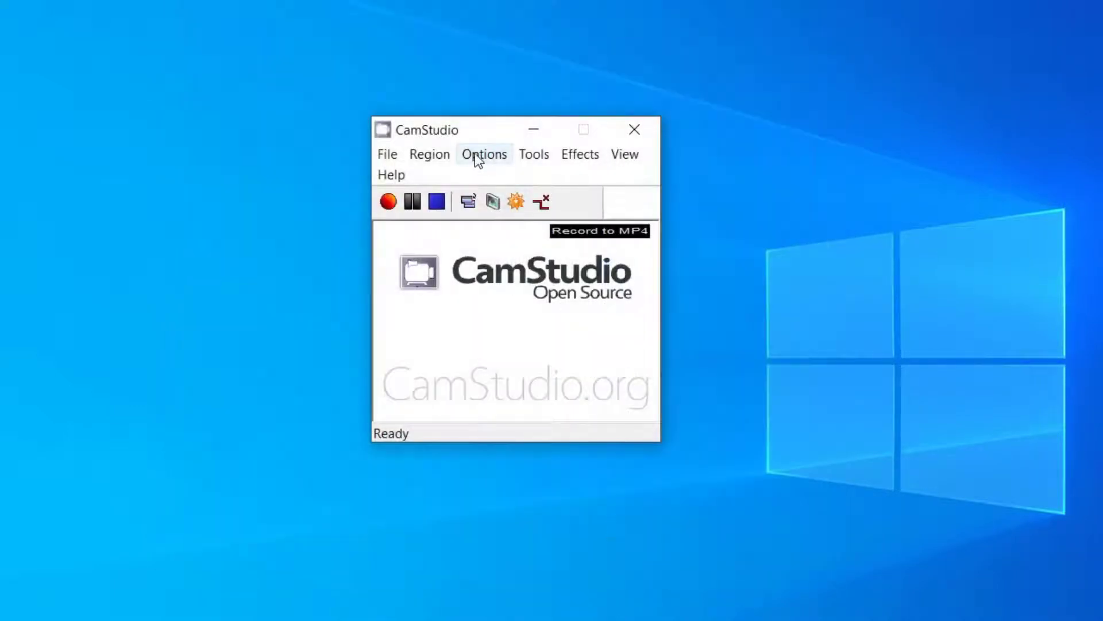
- Turn on Highlight Cursor in Cursor Options and adjust its size
click(468, 159)
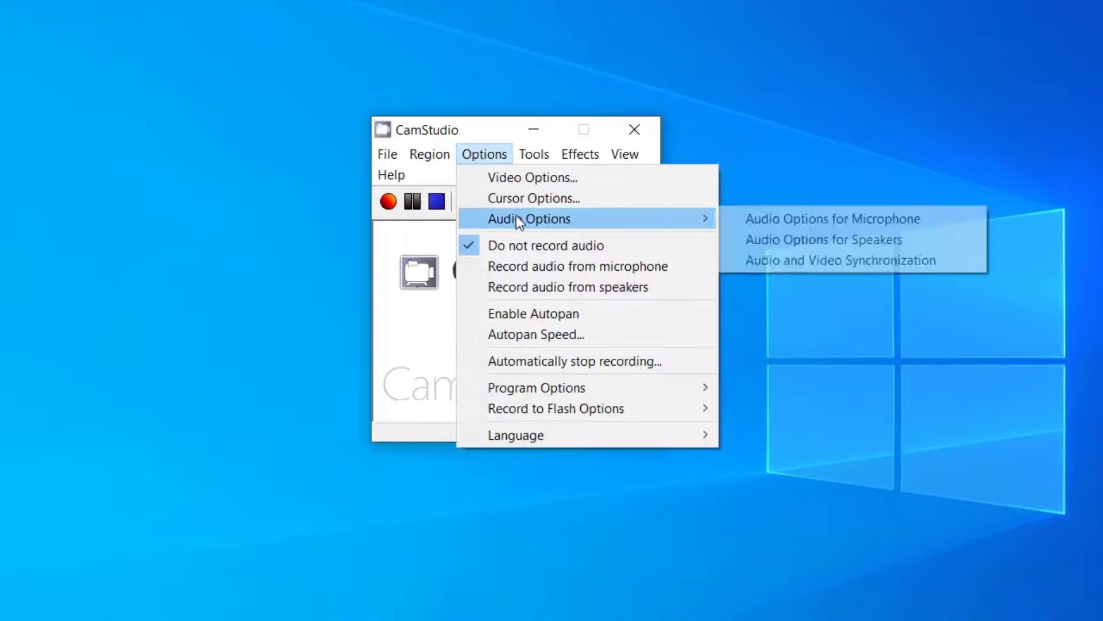
click(537, 206)
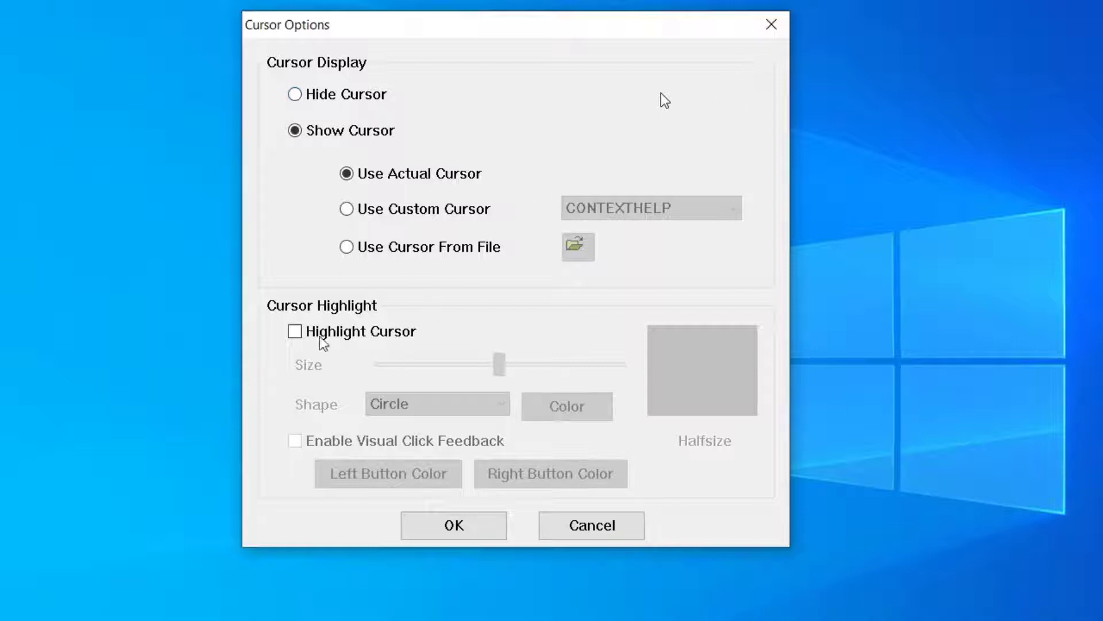
click(294, 331)
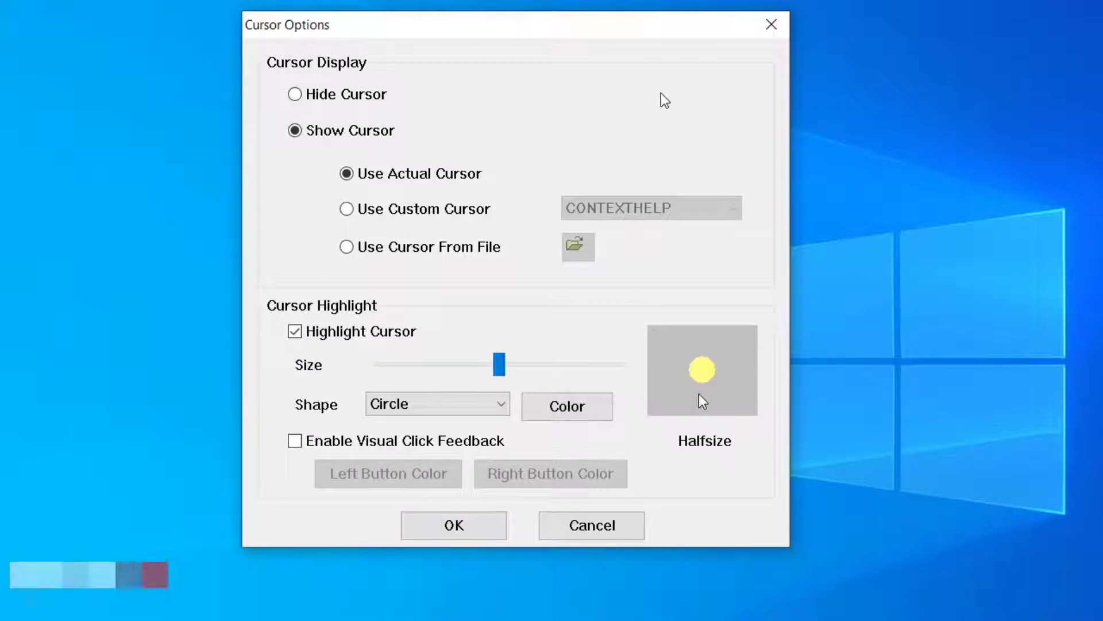
mouse_move(499, 365)
mouse_down()
mouse_move(553, 364)
mouse_move(508, 365)
mouse_up()
click(502, 405)
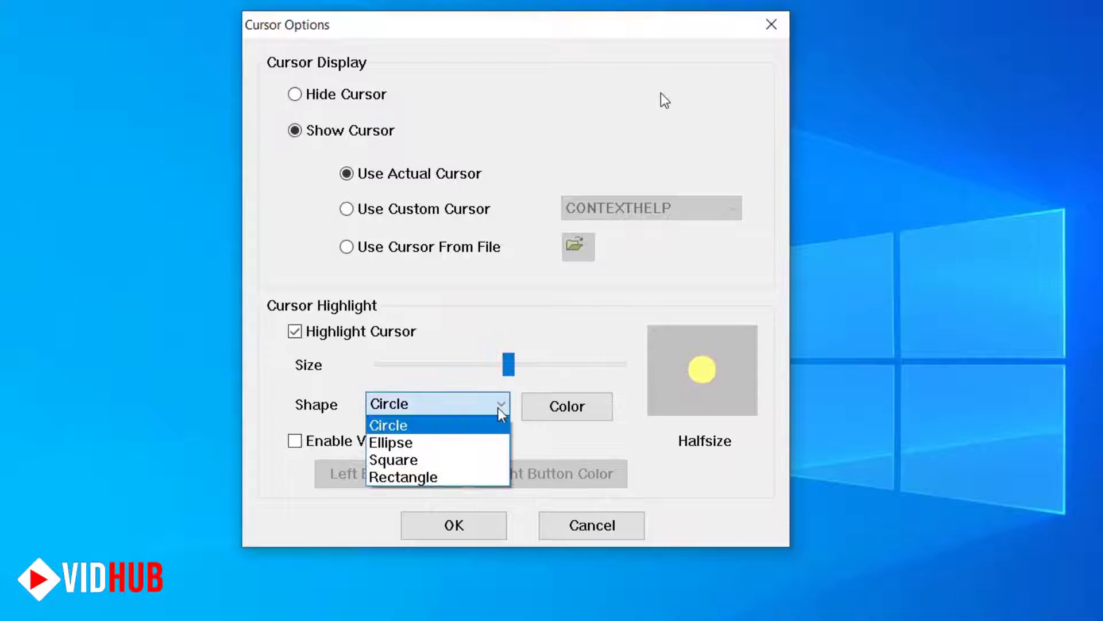
- Preview ellipse and rectangle highlights, then confirm the circle shape
click(492, 443)
click(492, 400)
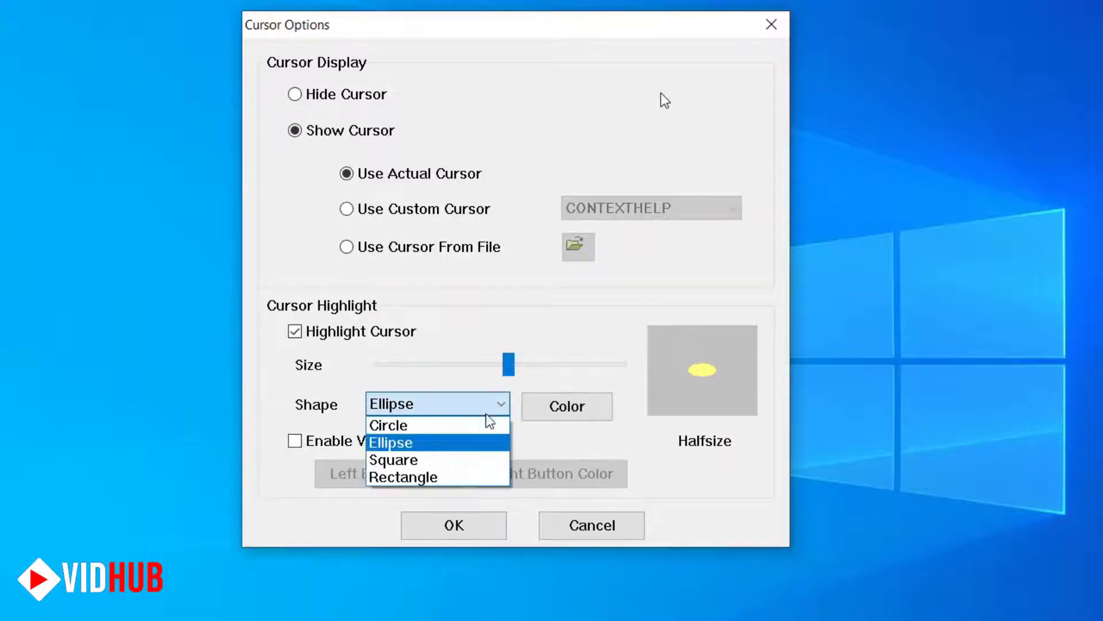
click(487, 477)
click(495, 405)
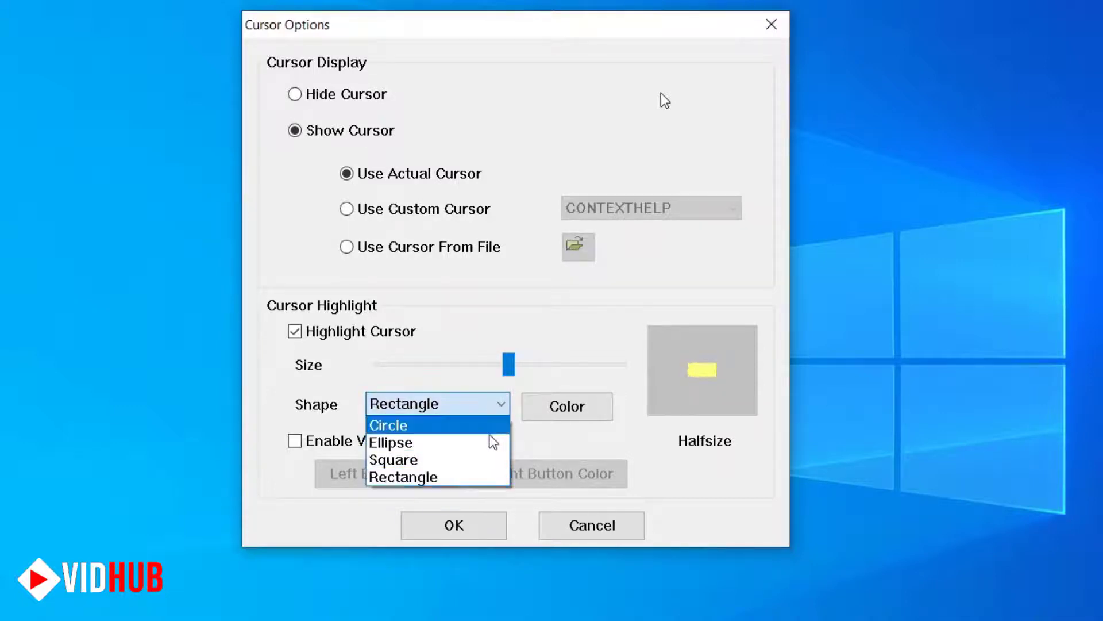
click(492, 425)
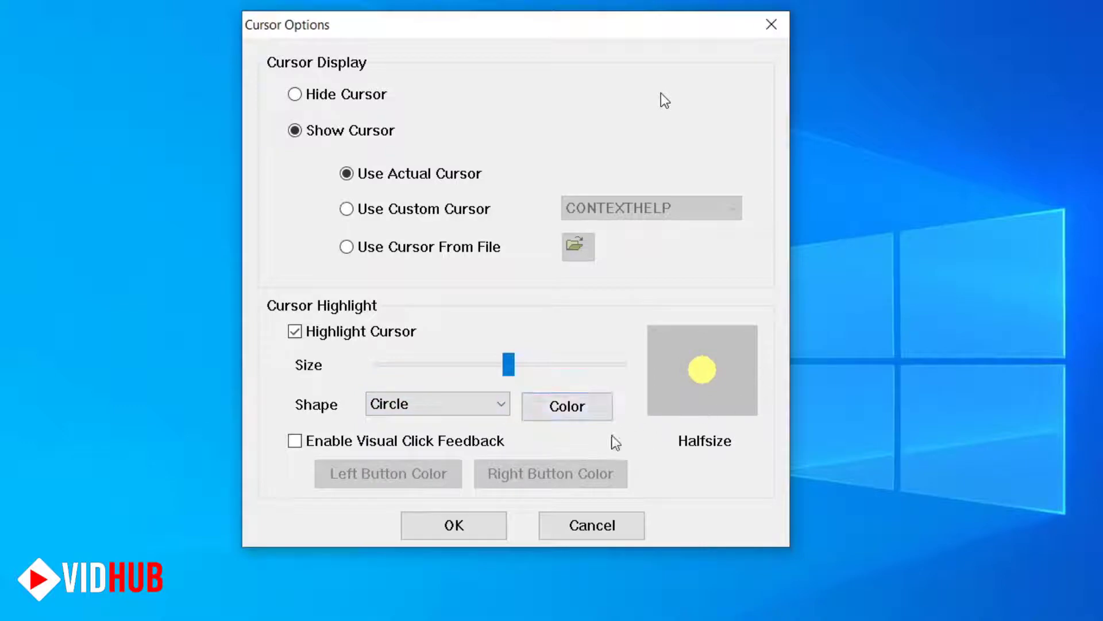
click(457, 529)
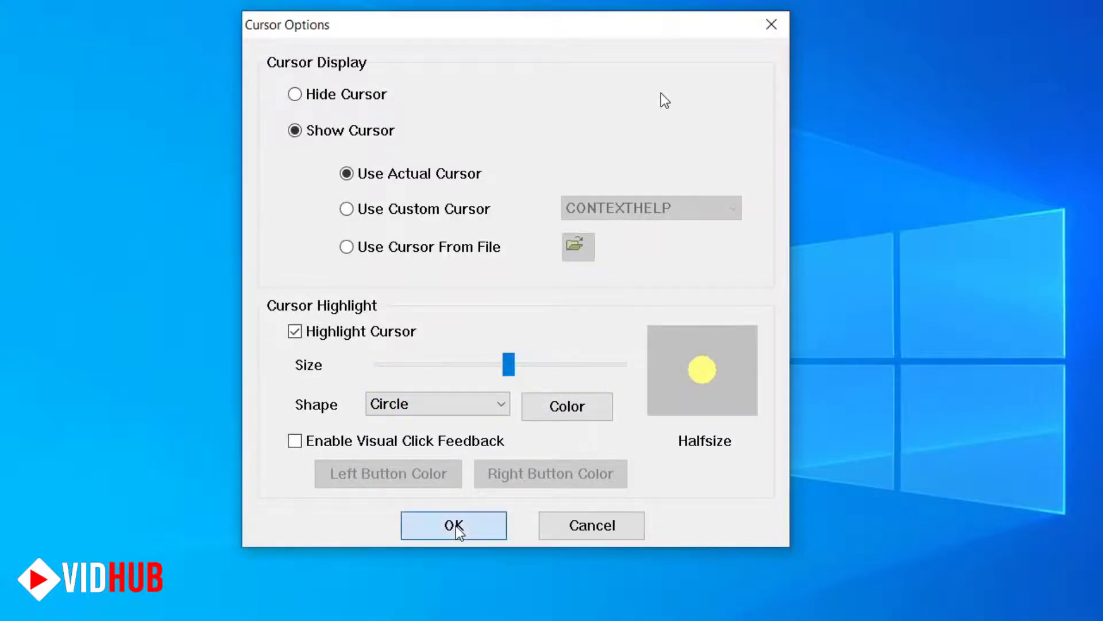
click(479, 156)
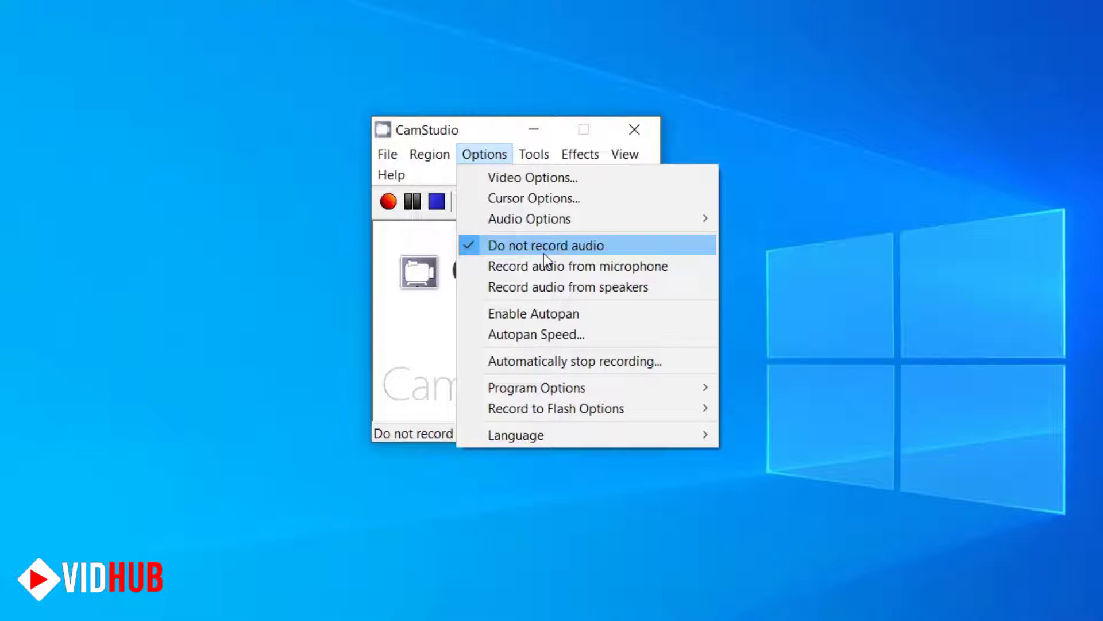
- Change audio recording from none to Record audio from microphone
click(469, 242)
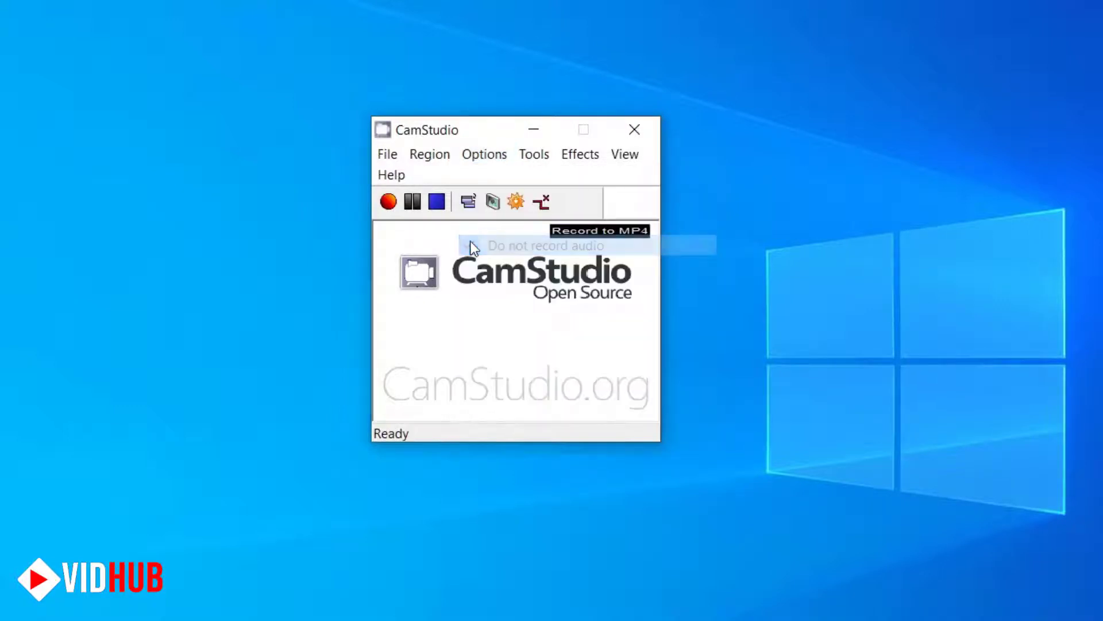
click(479, 161)
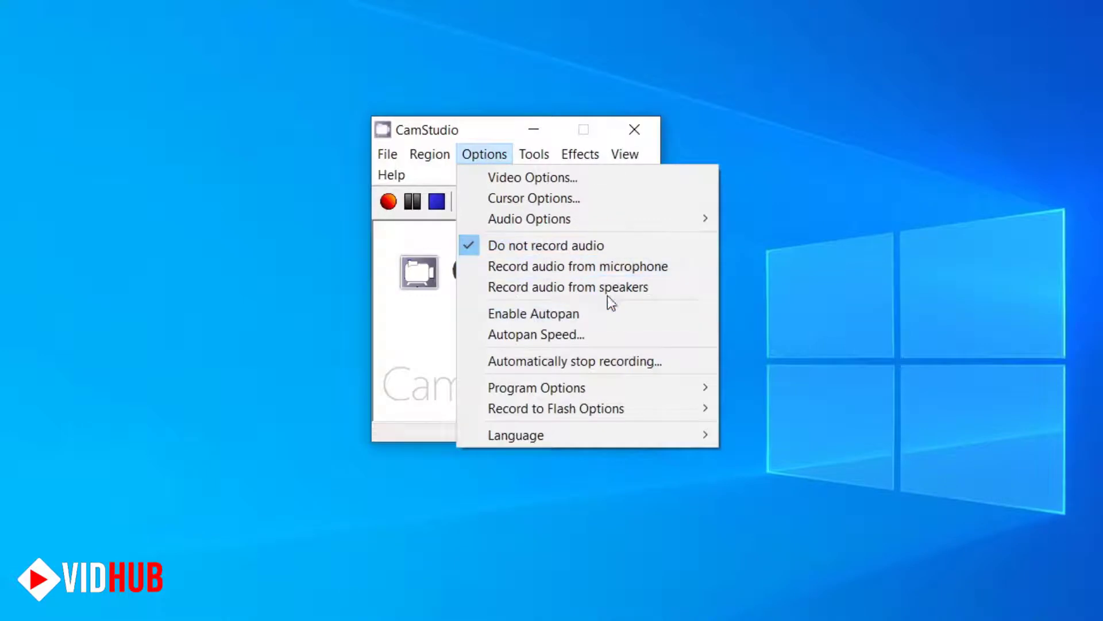
click(650, 268)
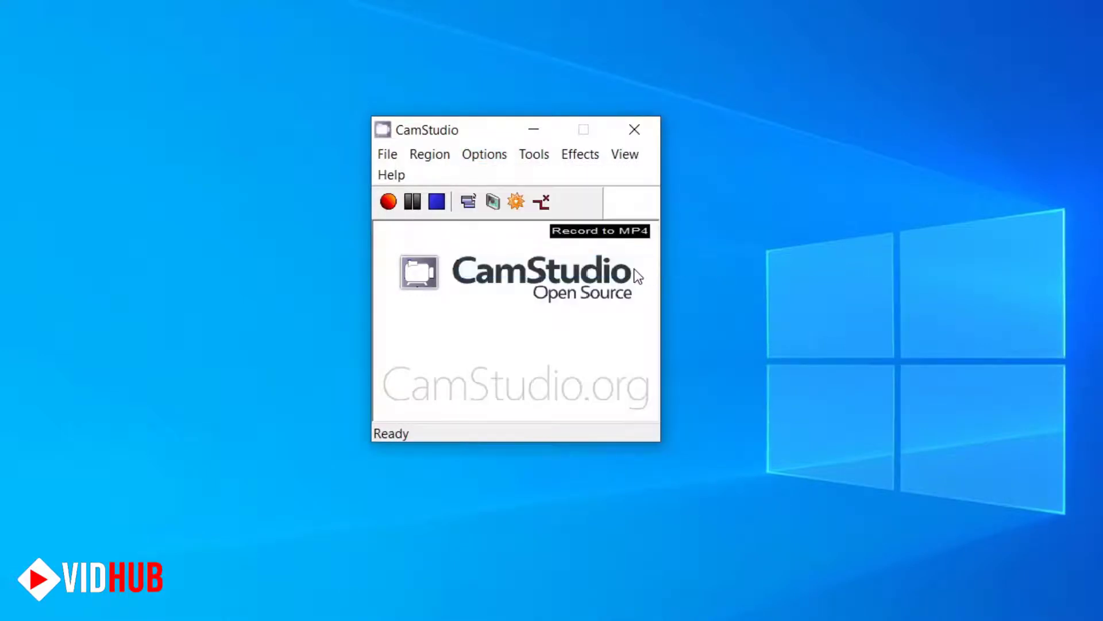
click(473, 153)
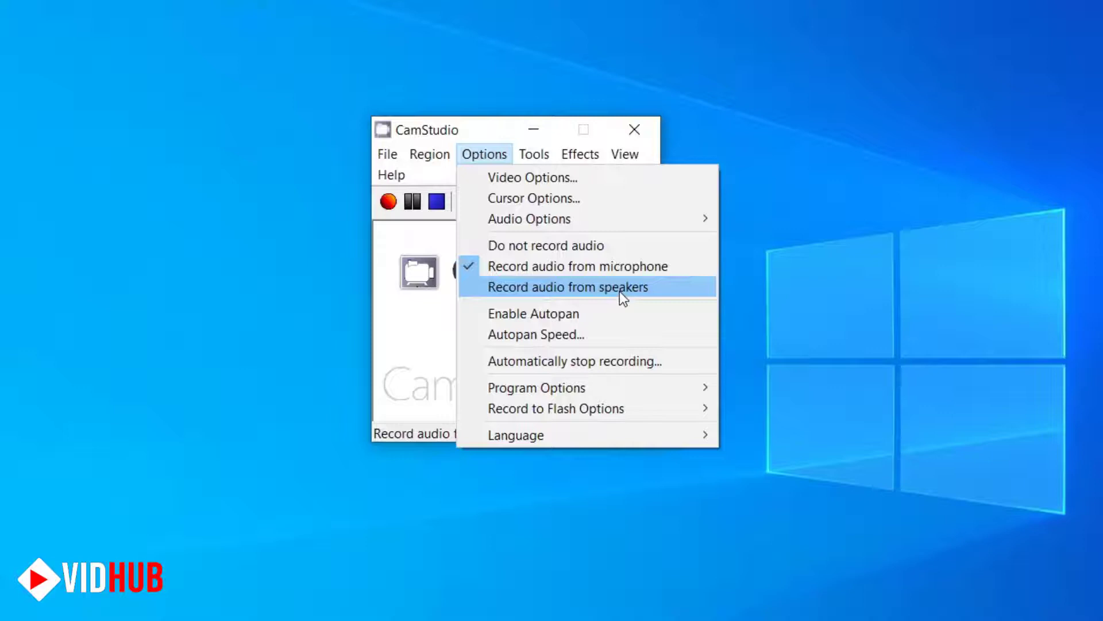
mouse_move(530, 218)
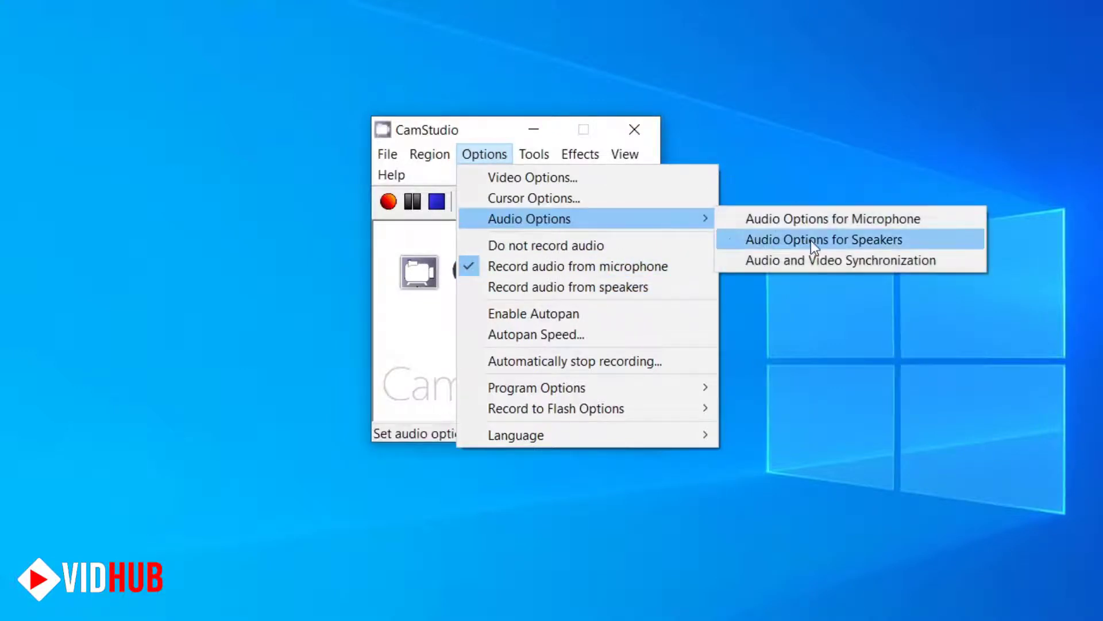
- Choose the Yeti stereo microphone as Audio Capture Device and save the settings
click(902, 216)
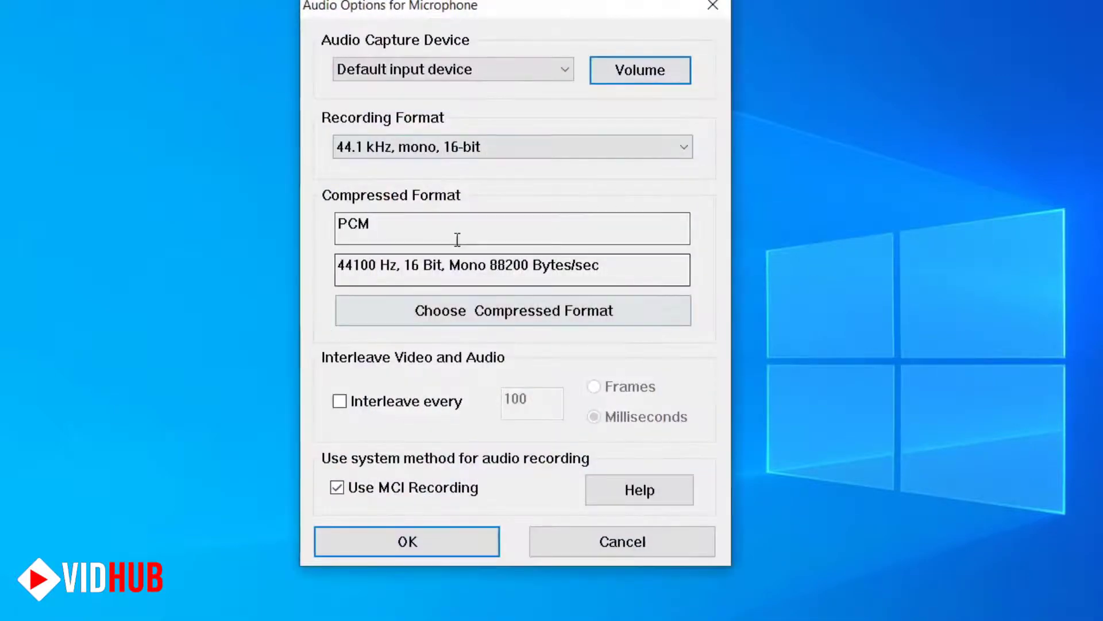
click(498, 69)
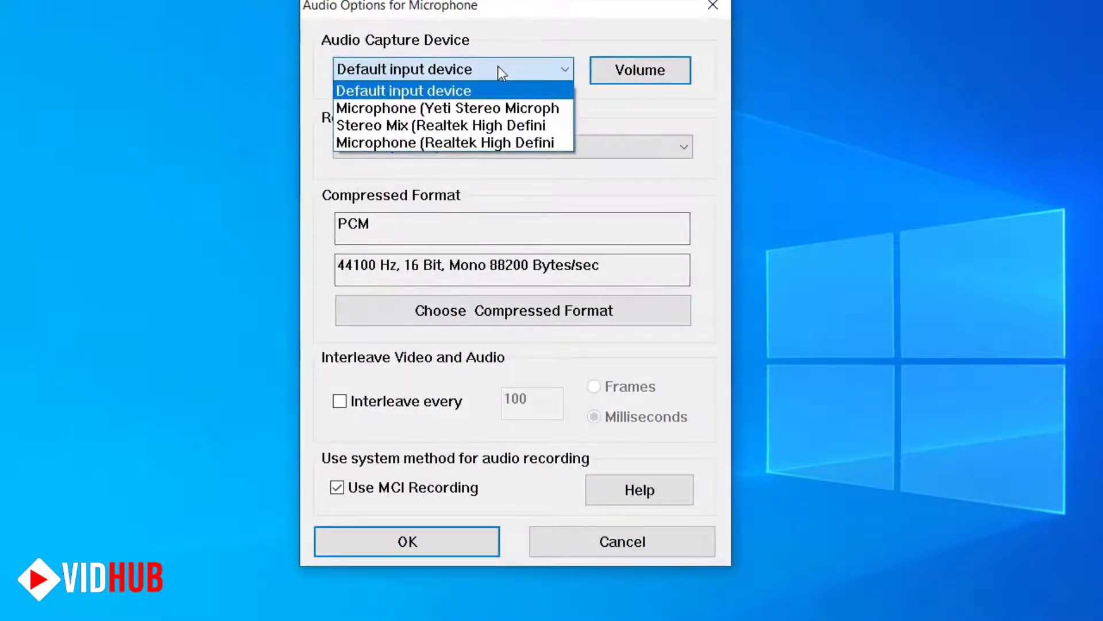
click(522, 118)
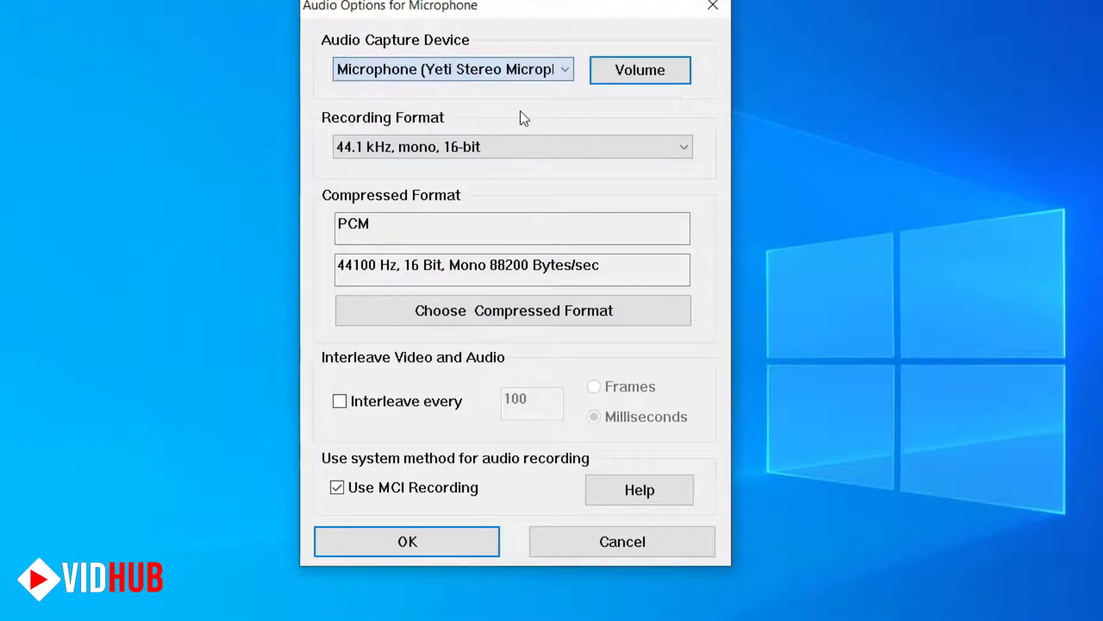
click(513, 73)
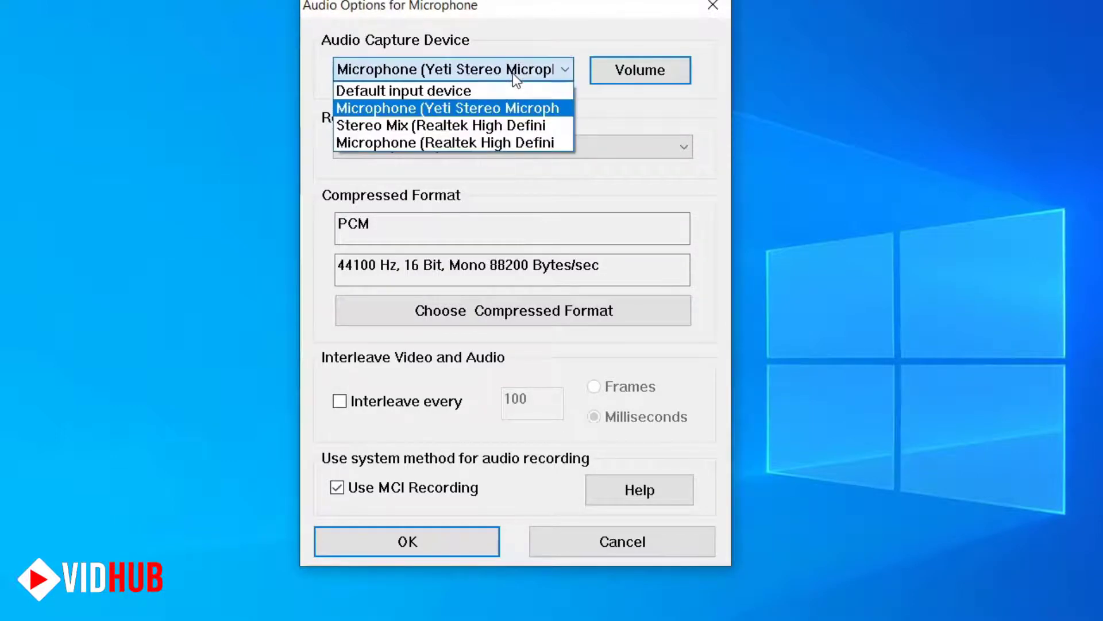
click(500, 104)
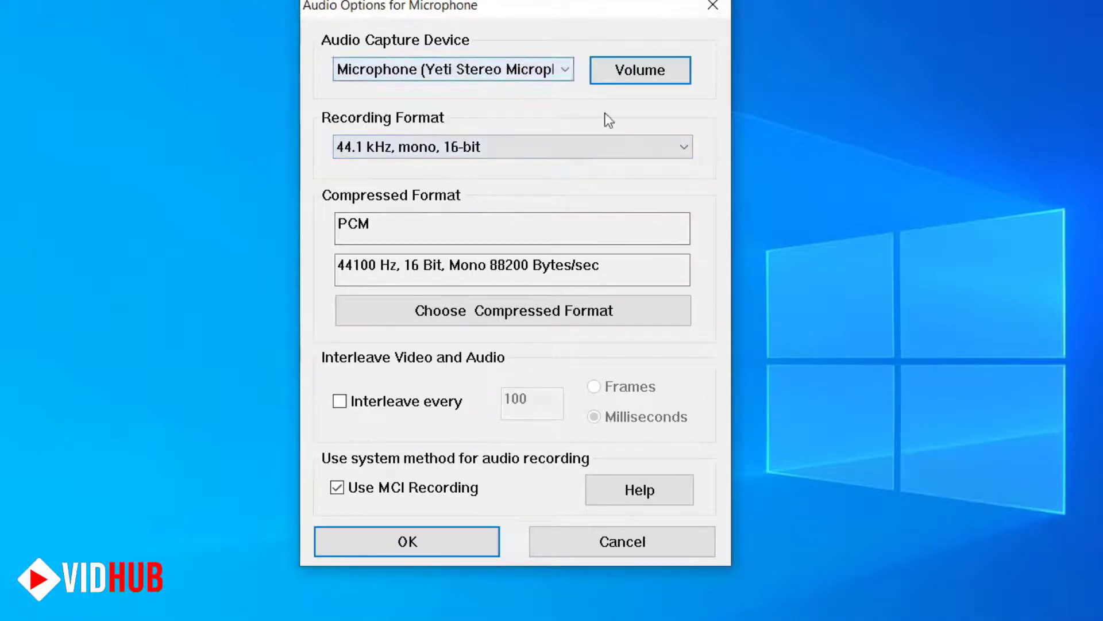
click(430, 531)
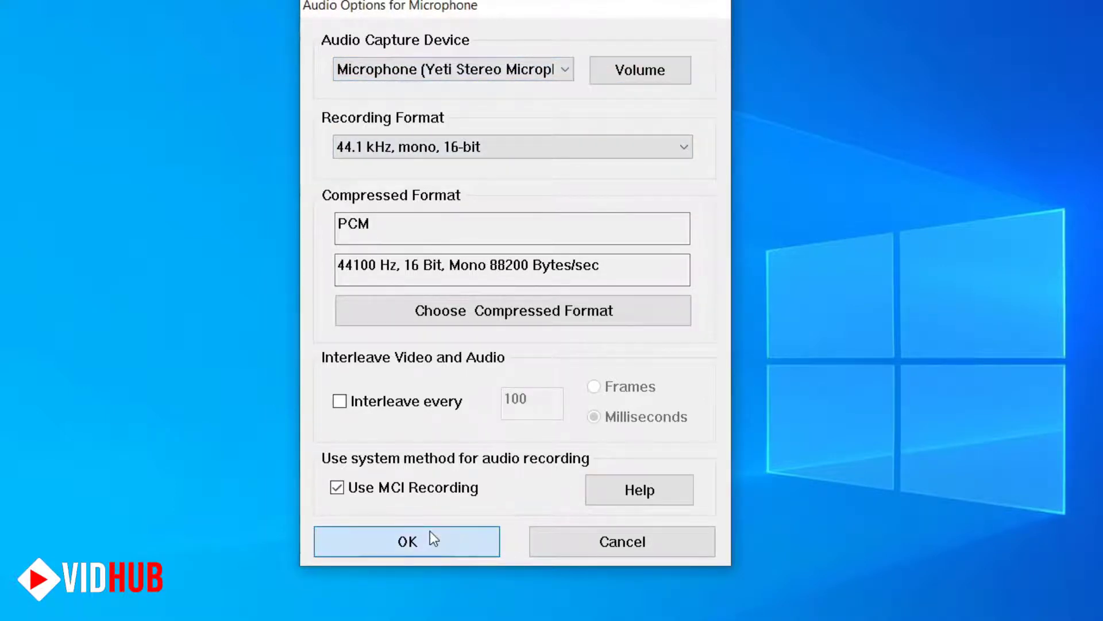
click(486, 161)
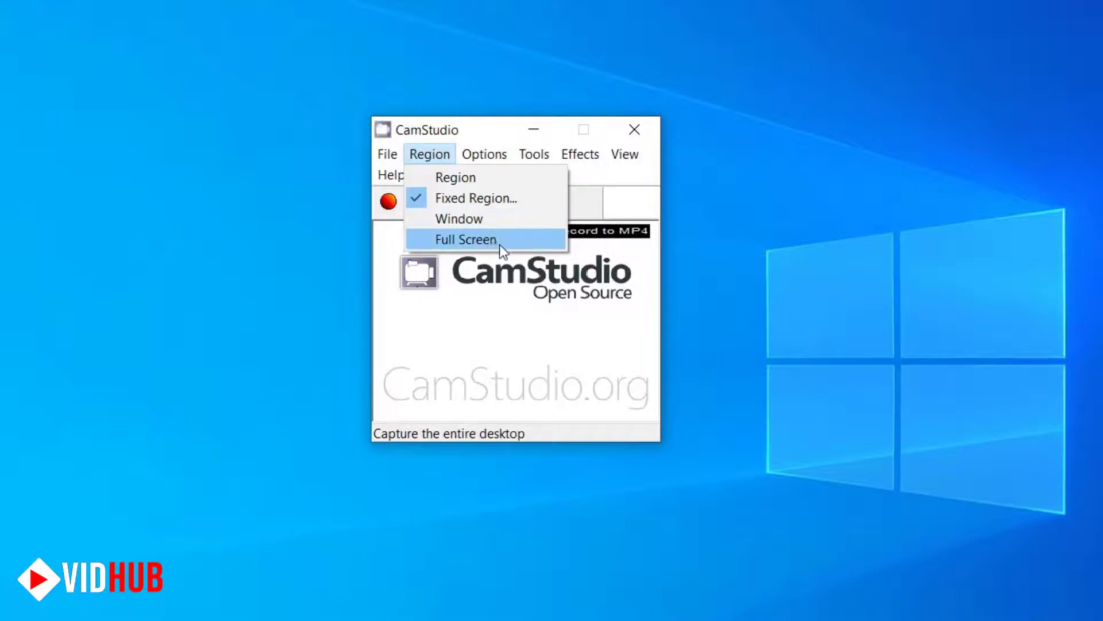
click(498, 242)
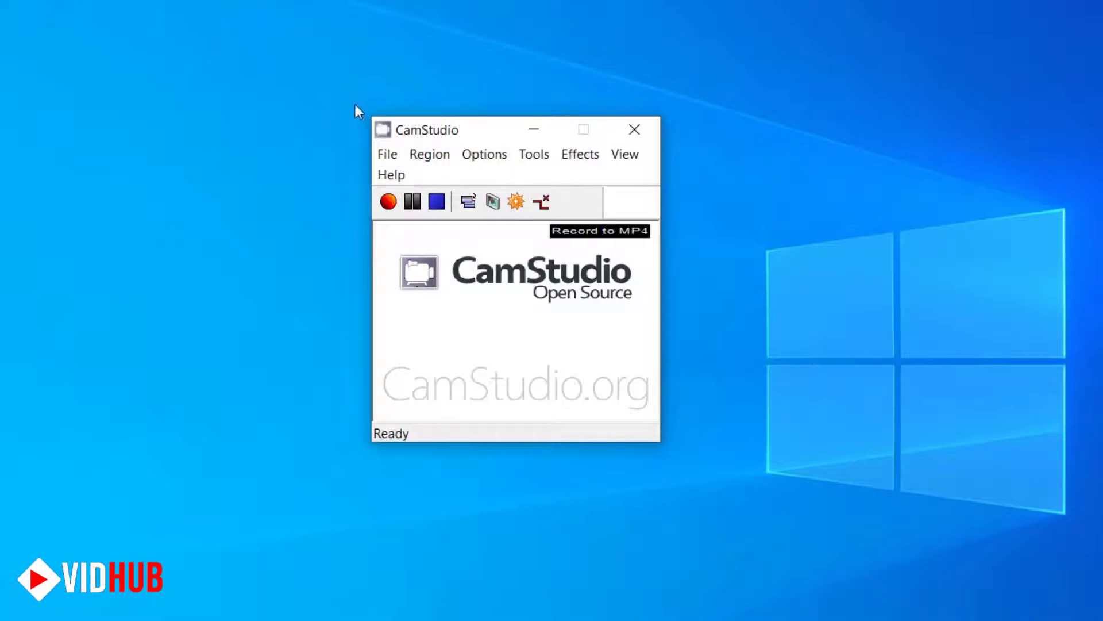
click(386, 154)
mouse_move(430, 154)
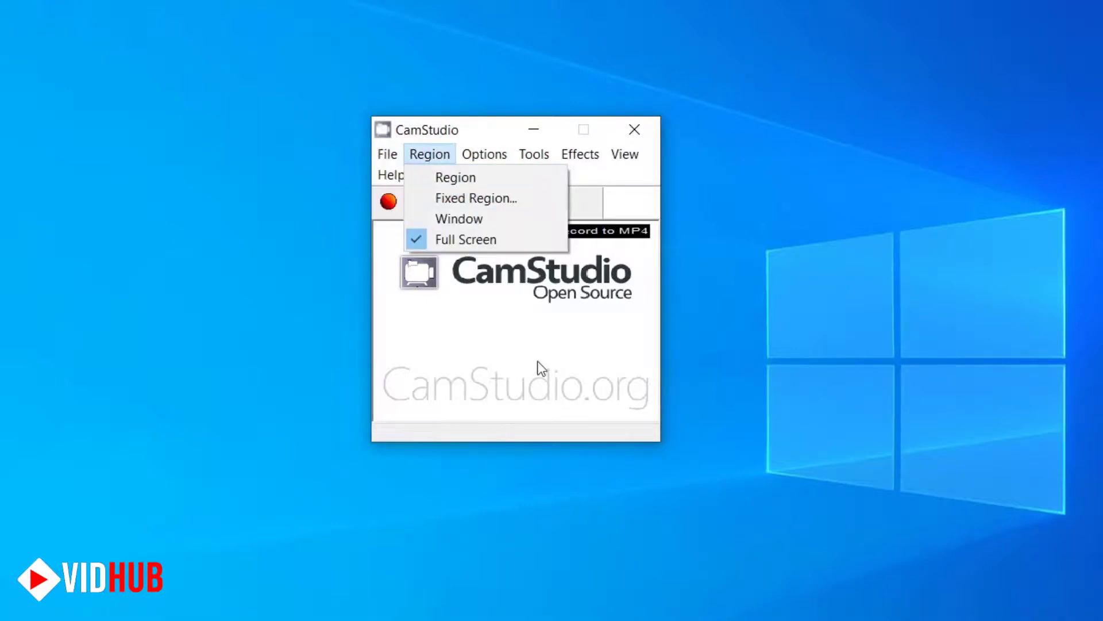
click(536, 371)
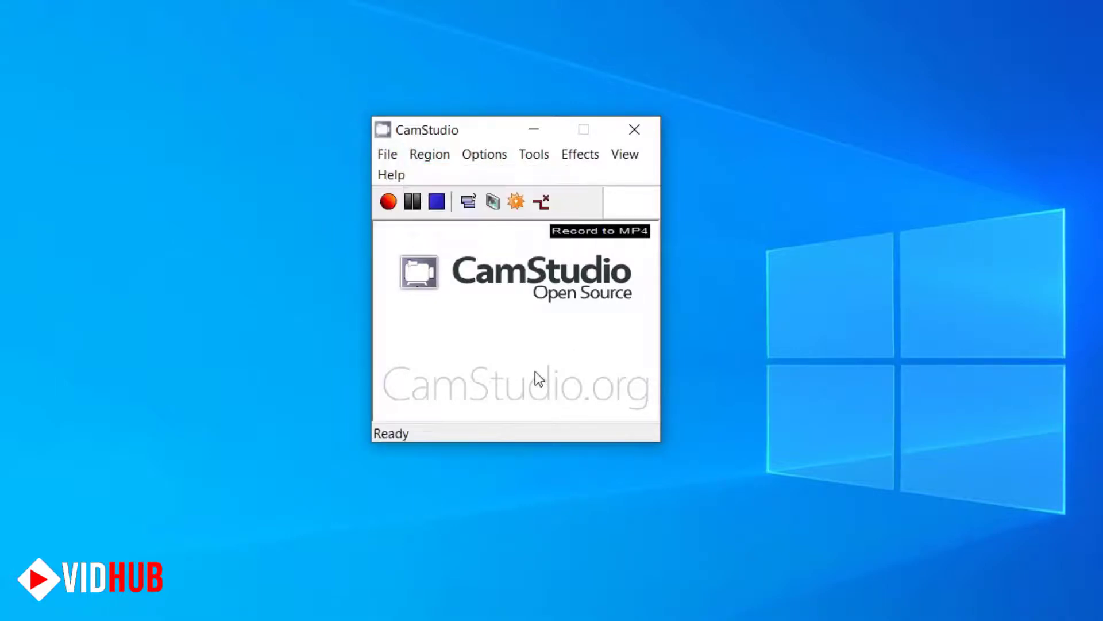
- Start the full-screen recording and minimize the CamStudio window
click(388, 201)
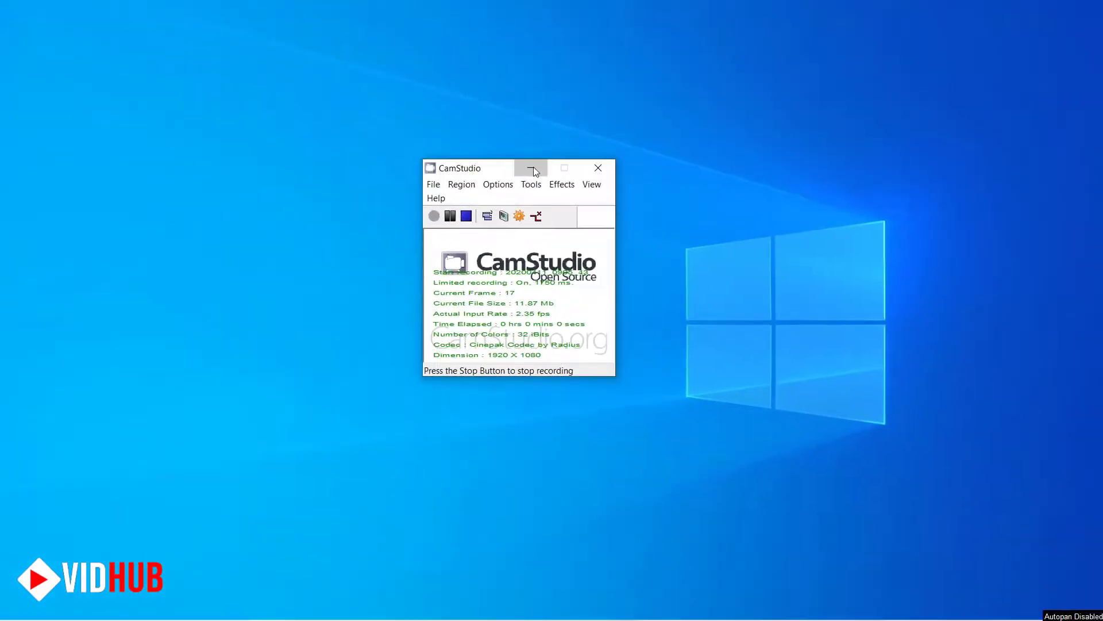
click(533, 160)
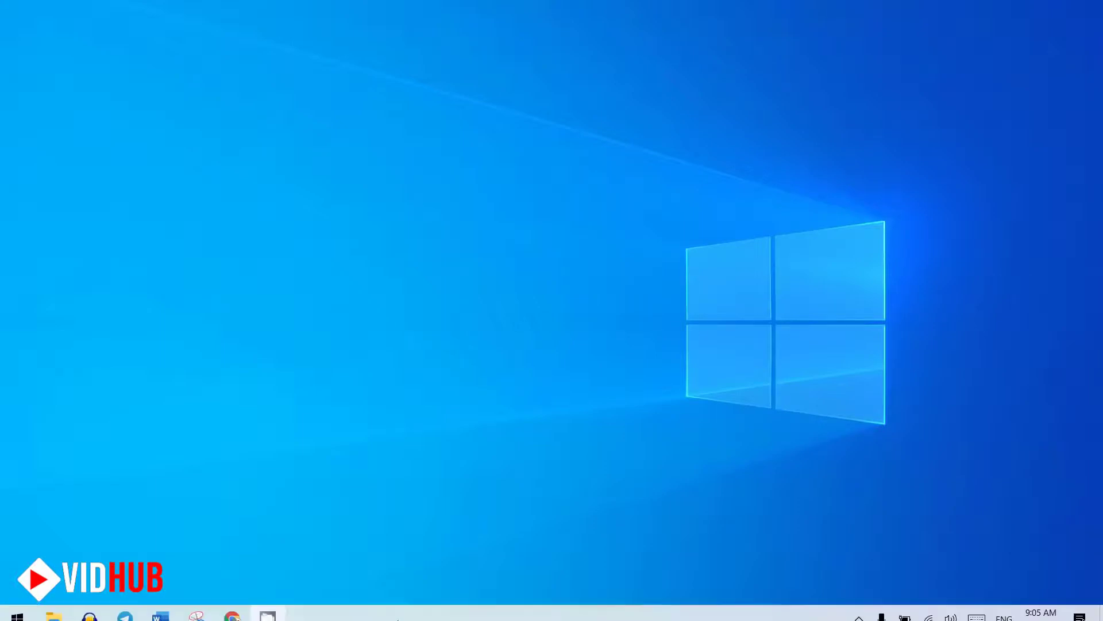
- Open a new Google tab in Chrome, minimize Chrome, and reveal hidden tray icons
click(233, 606)
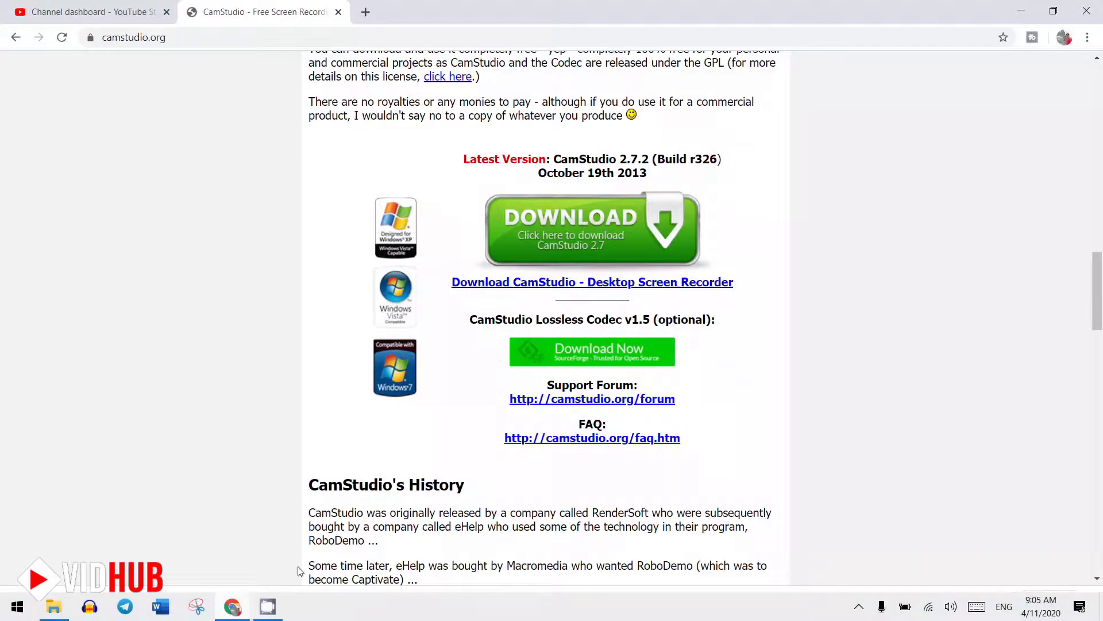
click(365, 12)
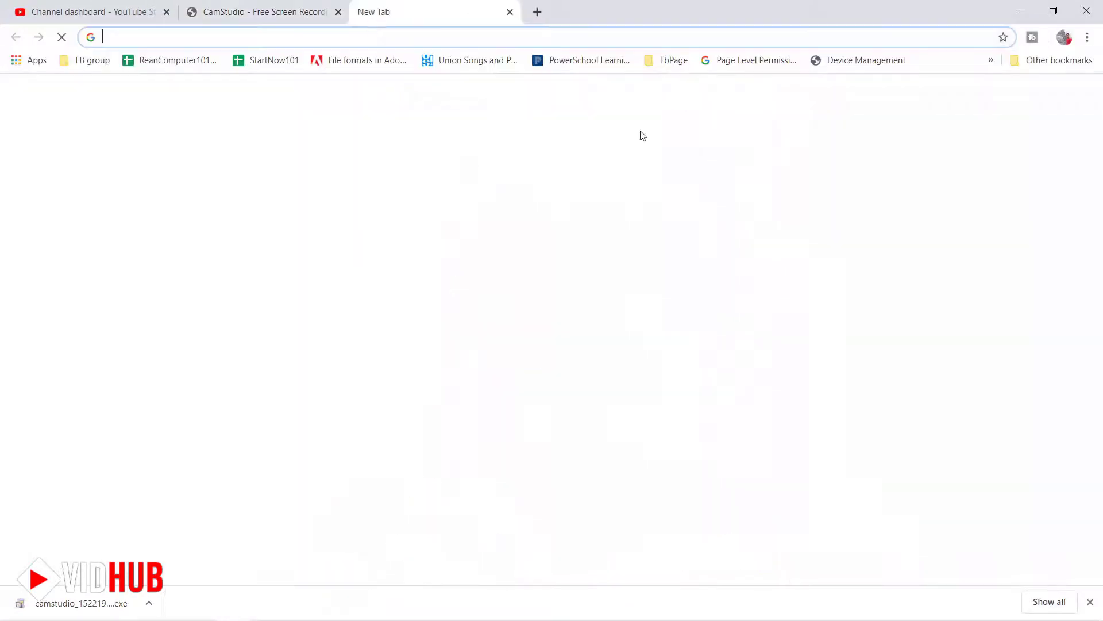
click(1020, 12)
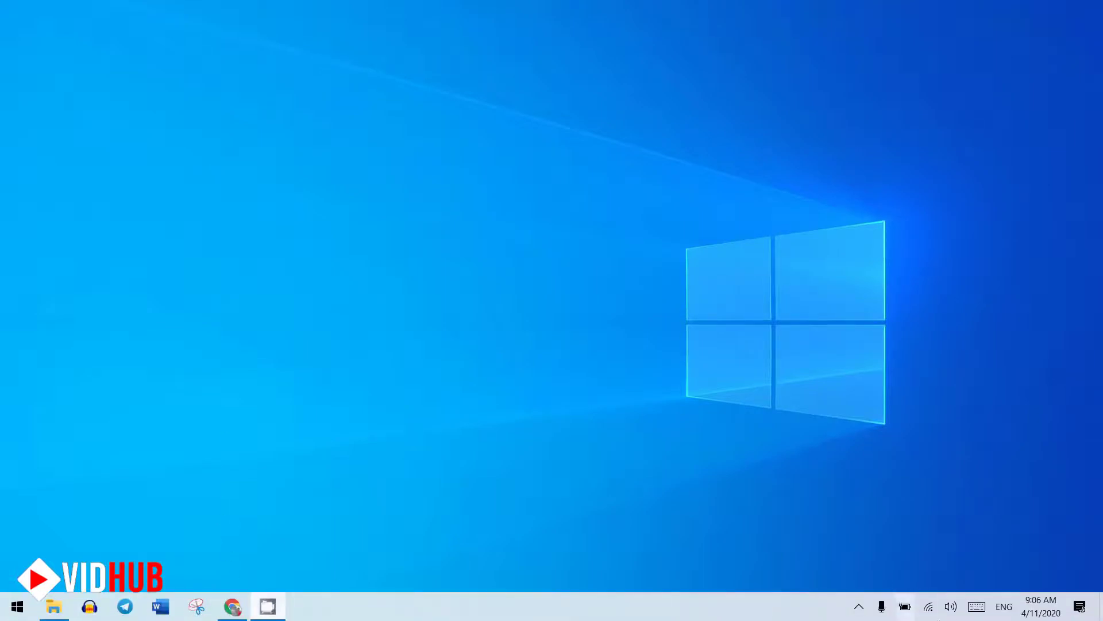
click(860, 607)
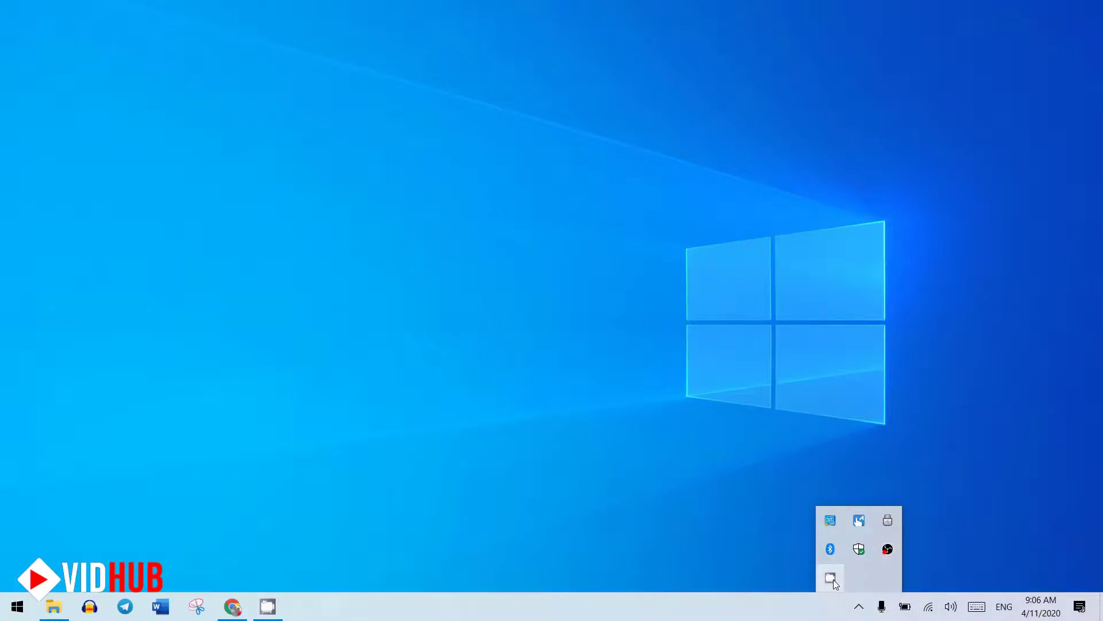
- Restore CamStudio from its tray icon and stop the recording
click(832, 578)
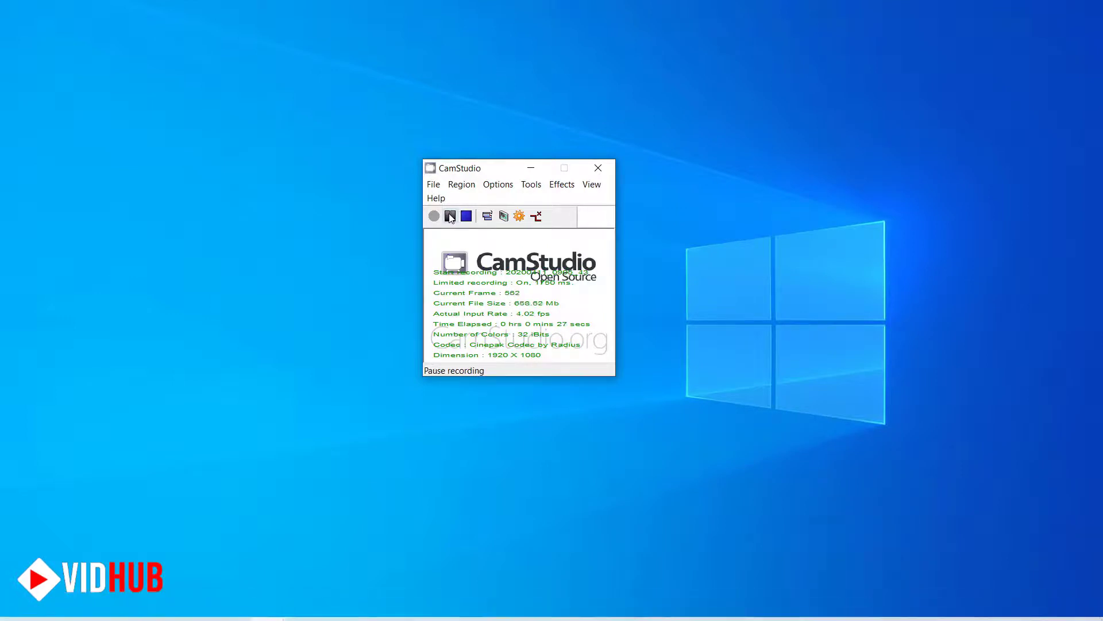
click(466, 217)
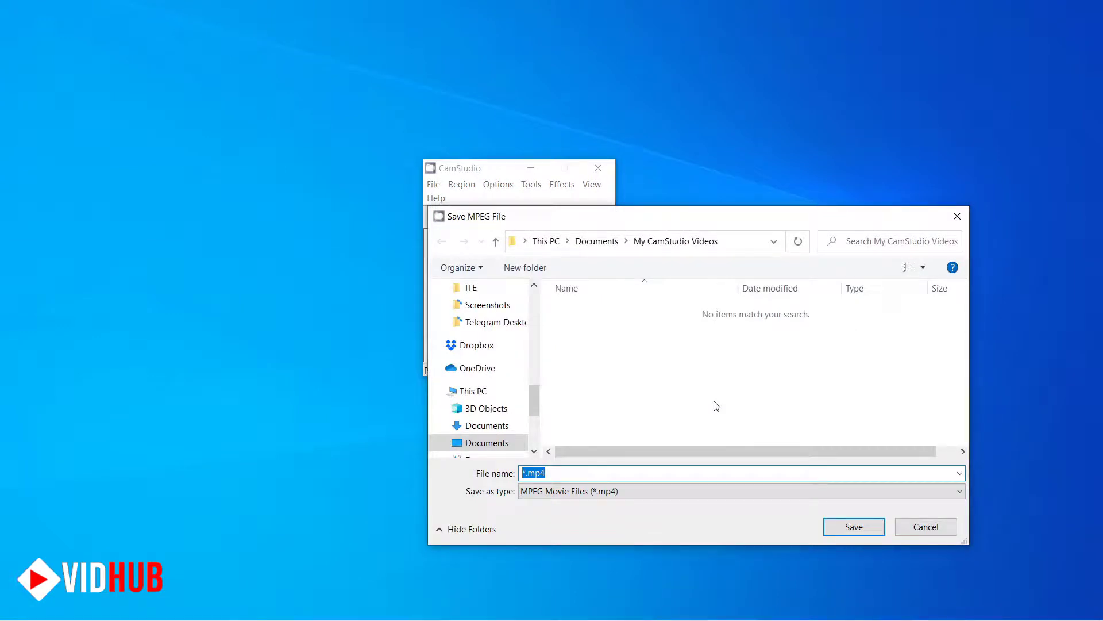
scroll(520, 370, up, 1)
scroll(524, 374, up, 3)
scroll(517, 370, up, 3)
scroll(487, 380, up, 3)
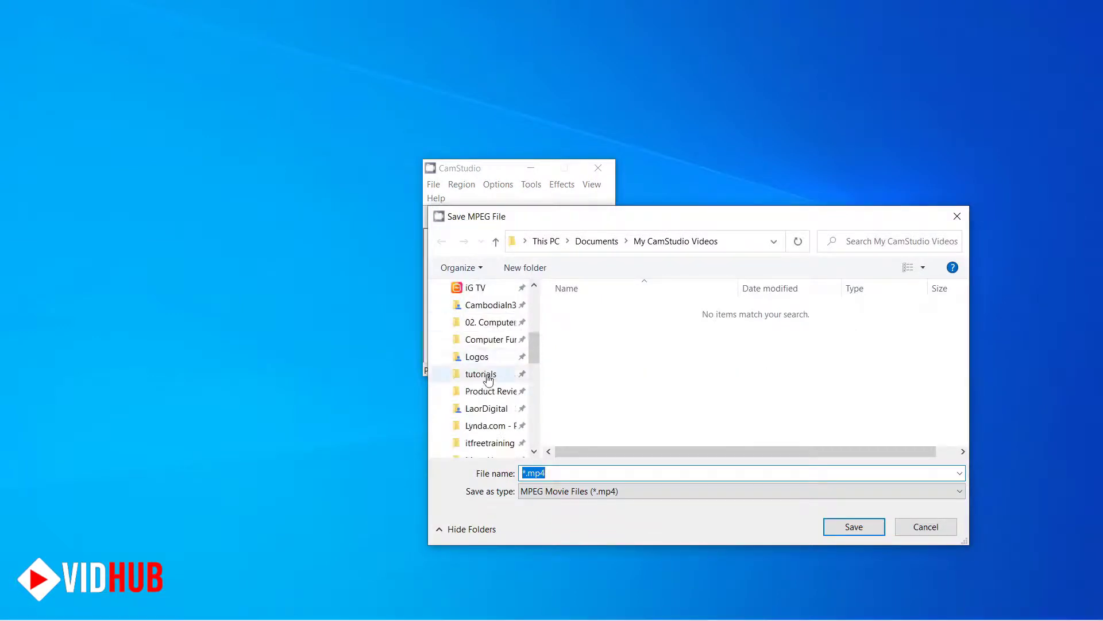
scroll(487, 381, up, 3)
scroll(491, 387, up, 3)
scroll(495, 379, up, 2)
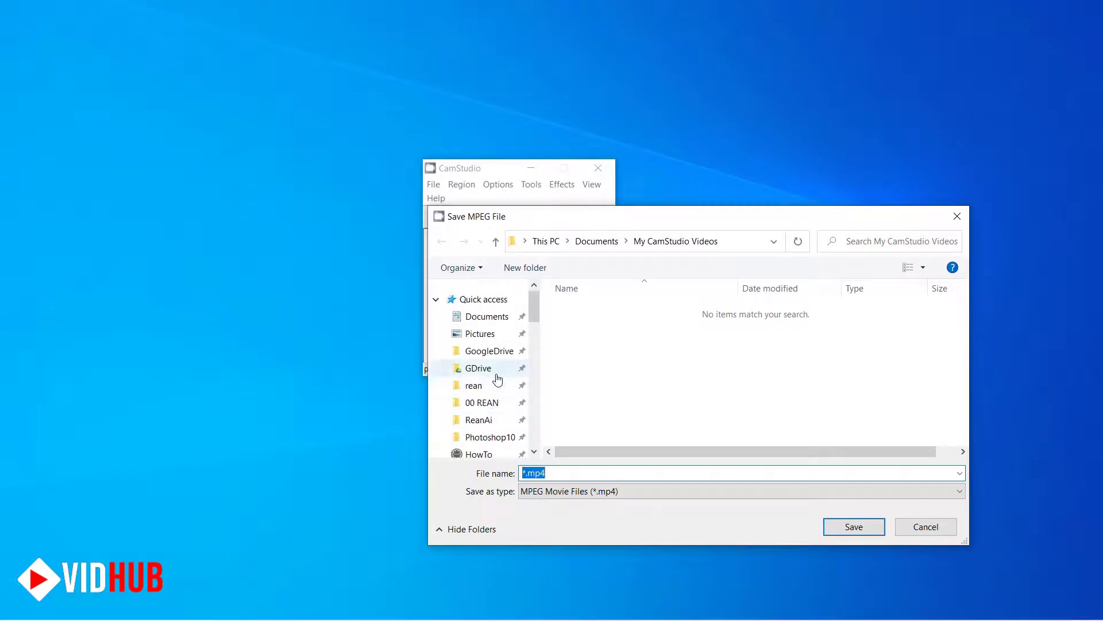
scroll(490, 447, down, 1)
- Save the recording as MP4 named 'test with Camstudio' in the Video folder on D
click(487, 448)
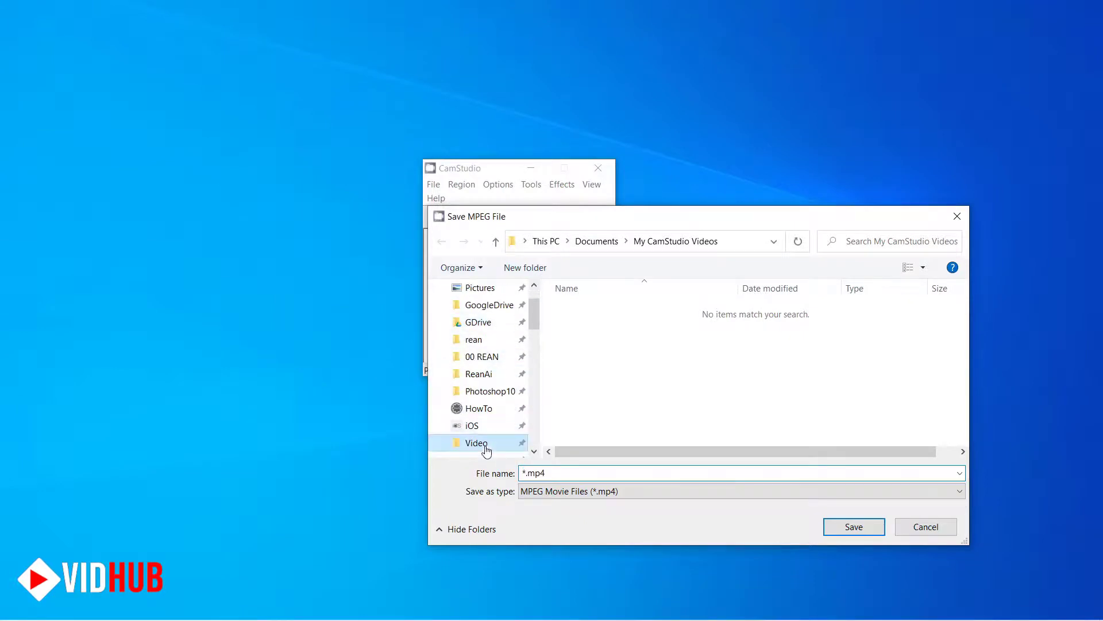
click(577, 491)
click(586, 478)
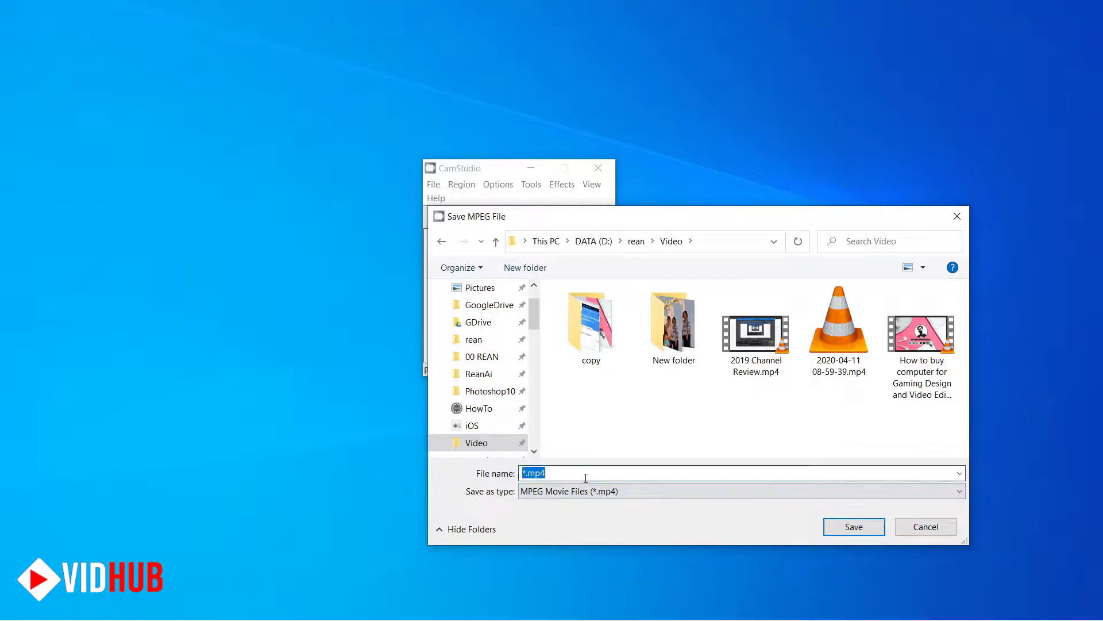
text(t)
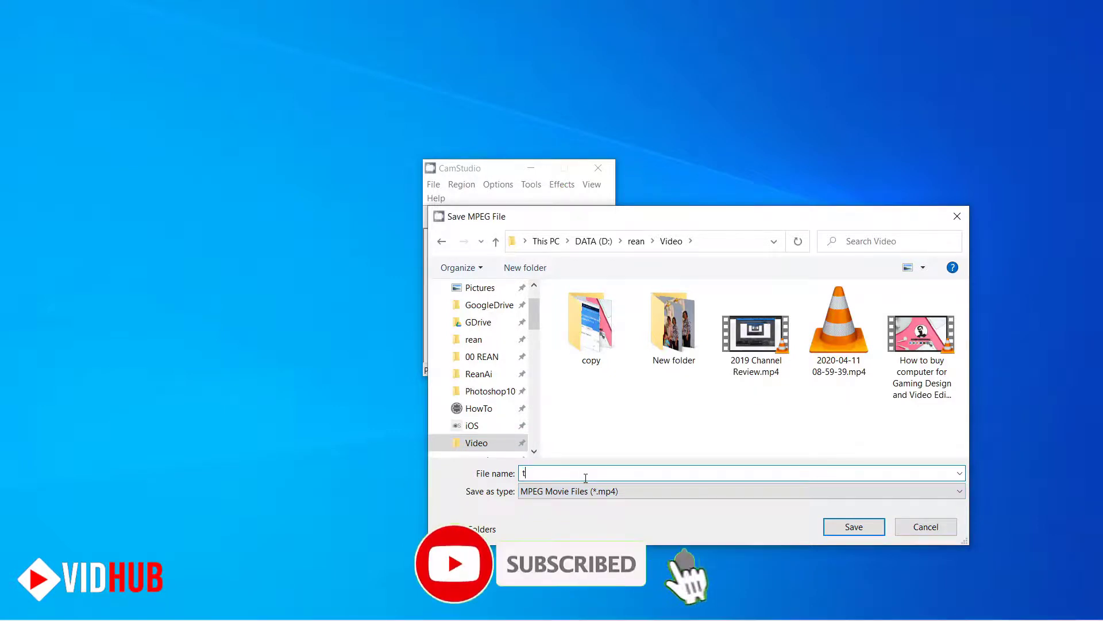
text(est with )
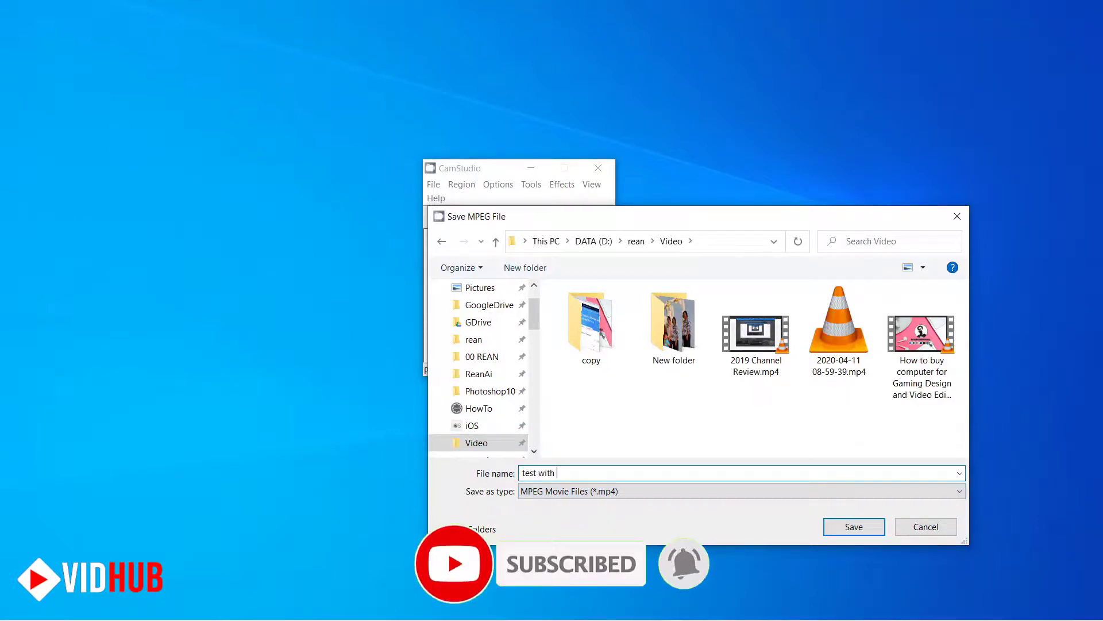
text(Camstudi)
text(o)
key(Return)
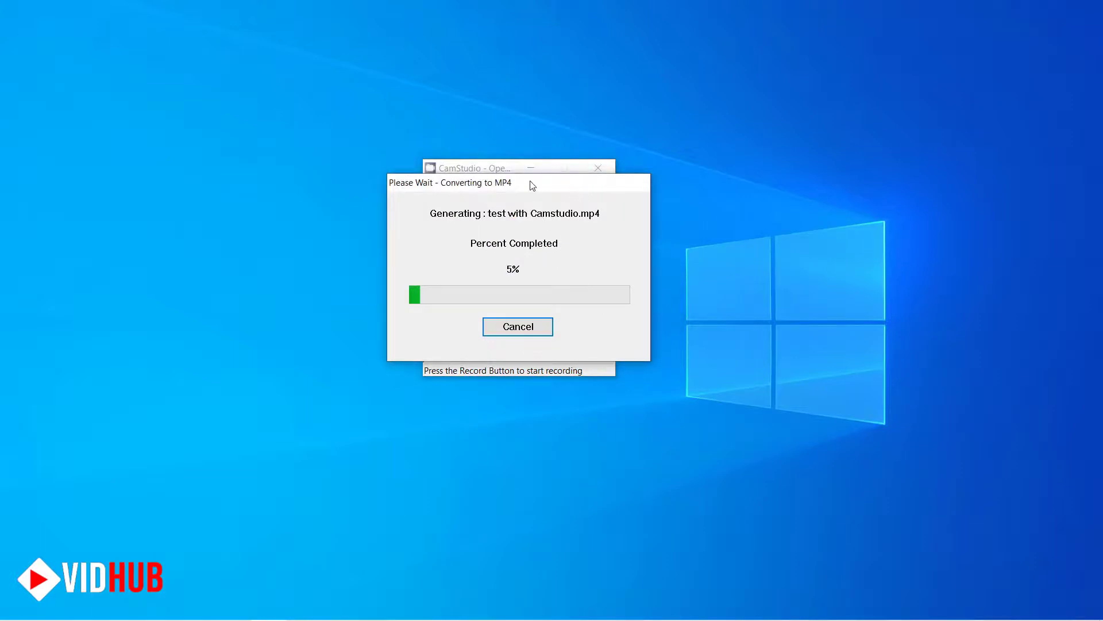
- Move the Converting to MP4 progress dialog aside while the conversion runs
drag(531, 185, 550, 234)
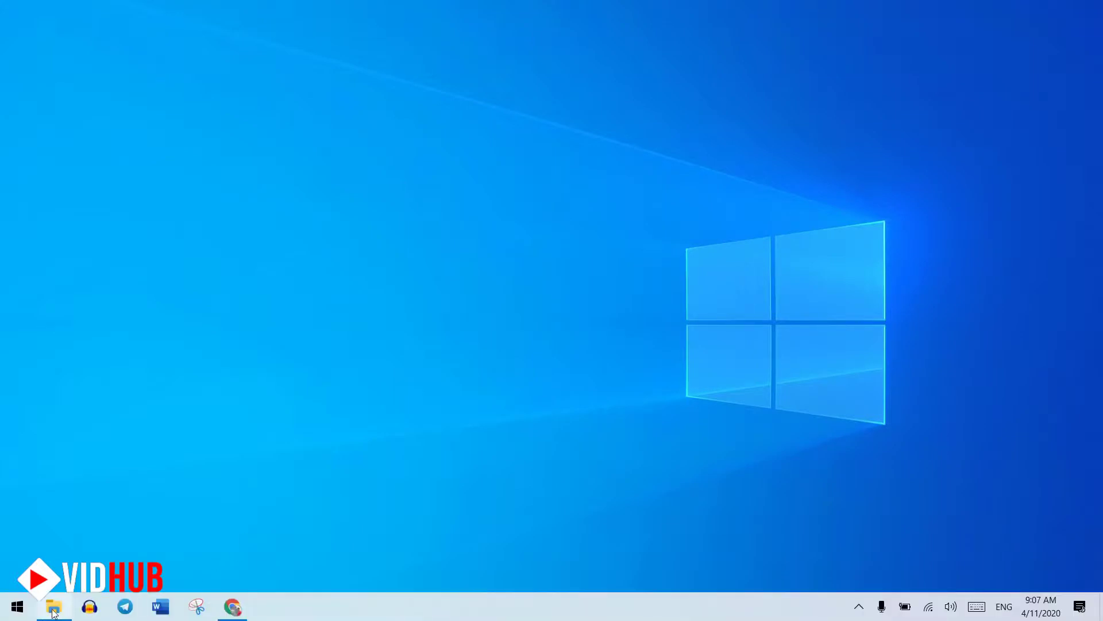
- Open Properties for test with Camstudio.avi in File Explorer's Video folder
click(54, 606)
click(597, 132)
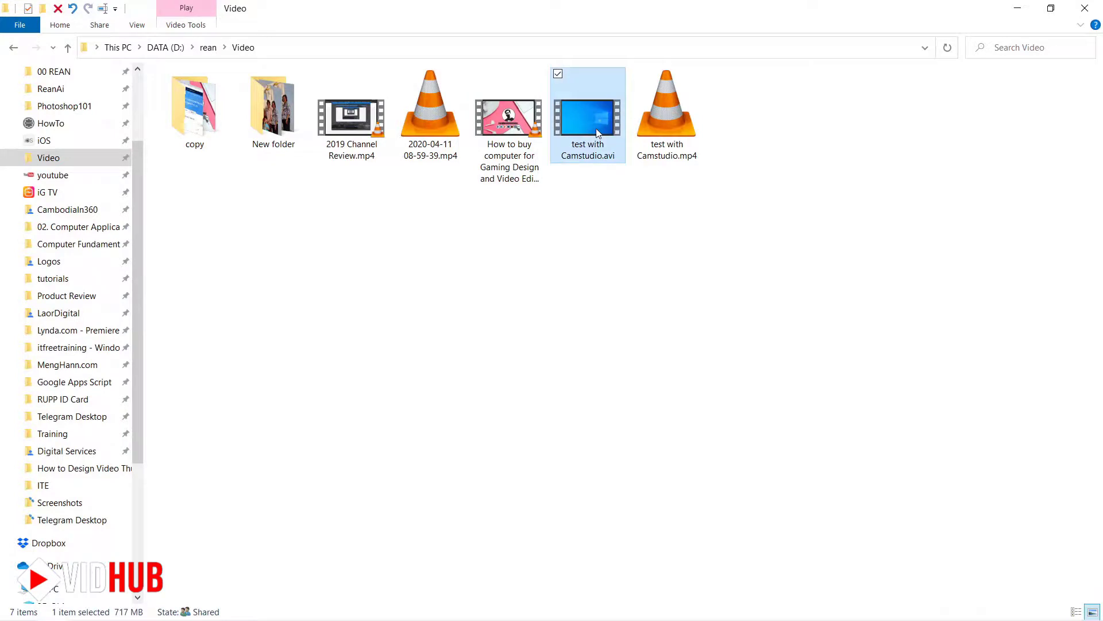
right_click(597, 133)
click(531, 409)
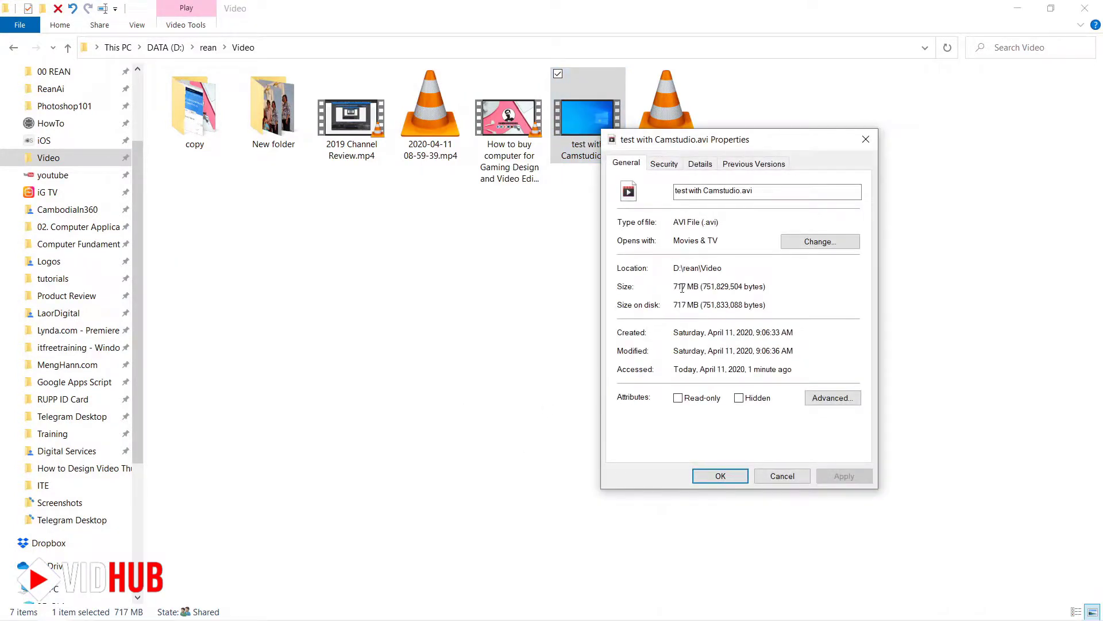
- Check the AVI's frame height and frame rate on the Details tab, then open the file
click(704, 165)
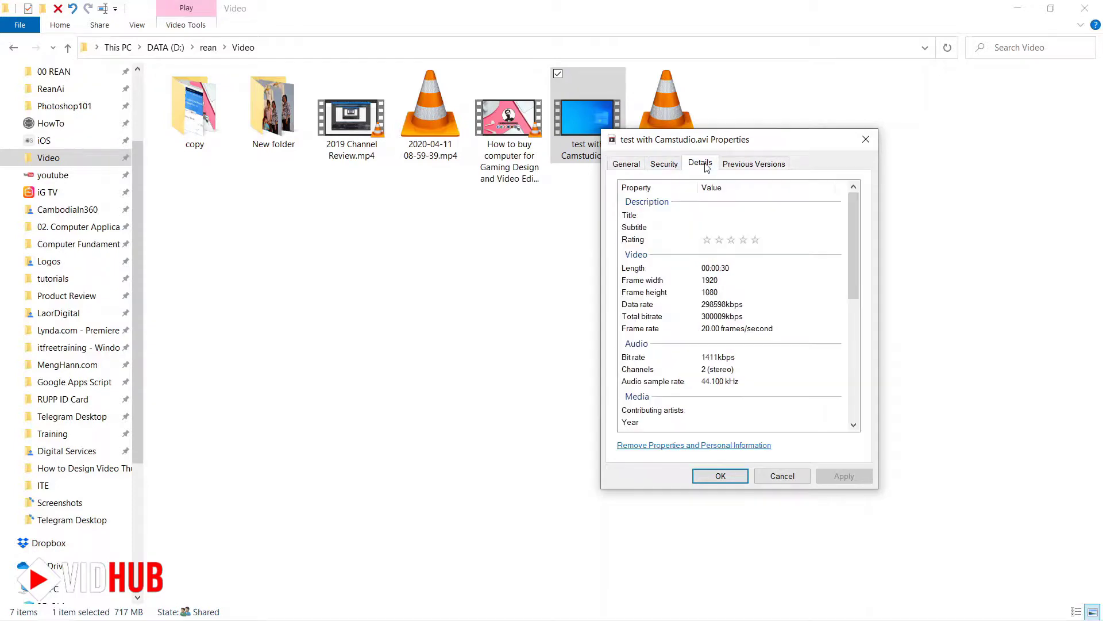
click(709, 293)
click(729, 329)
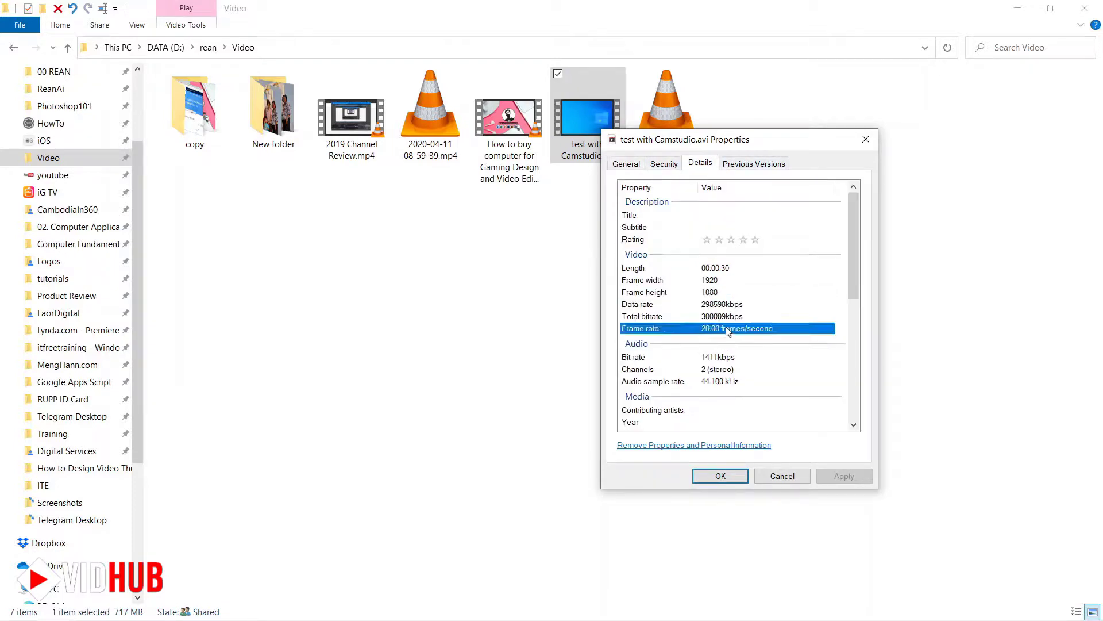
click(776, 476)
double_click(594, 131)
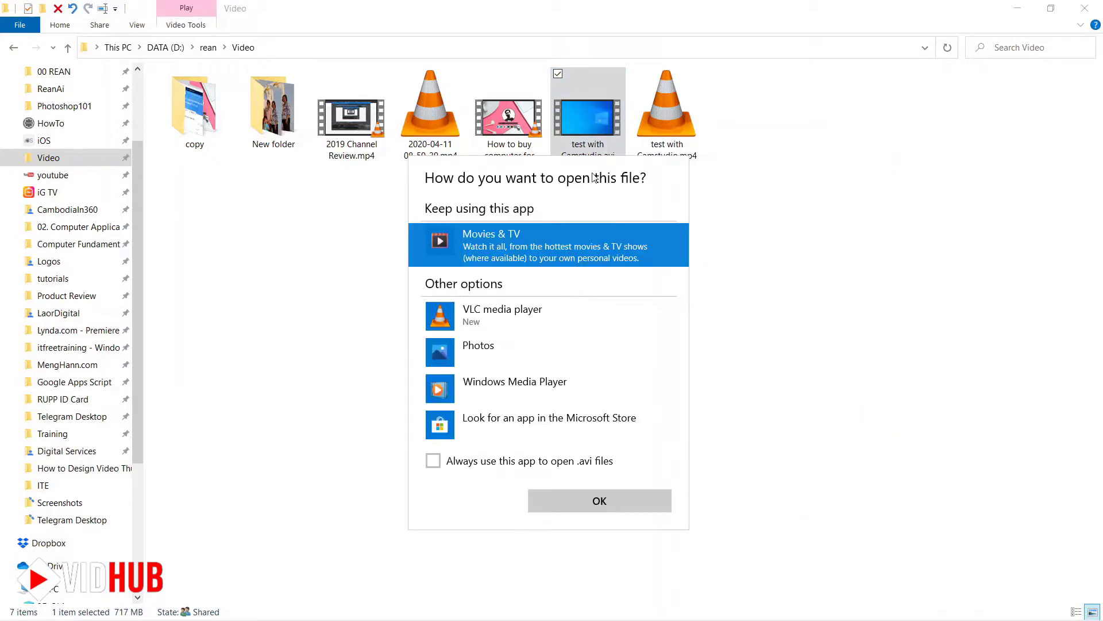
- Play the AVI in VLC, pause it, and skim to the 10 and 12 second marks
click(563, 318)
click(598, 501)
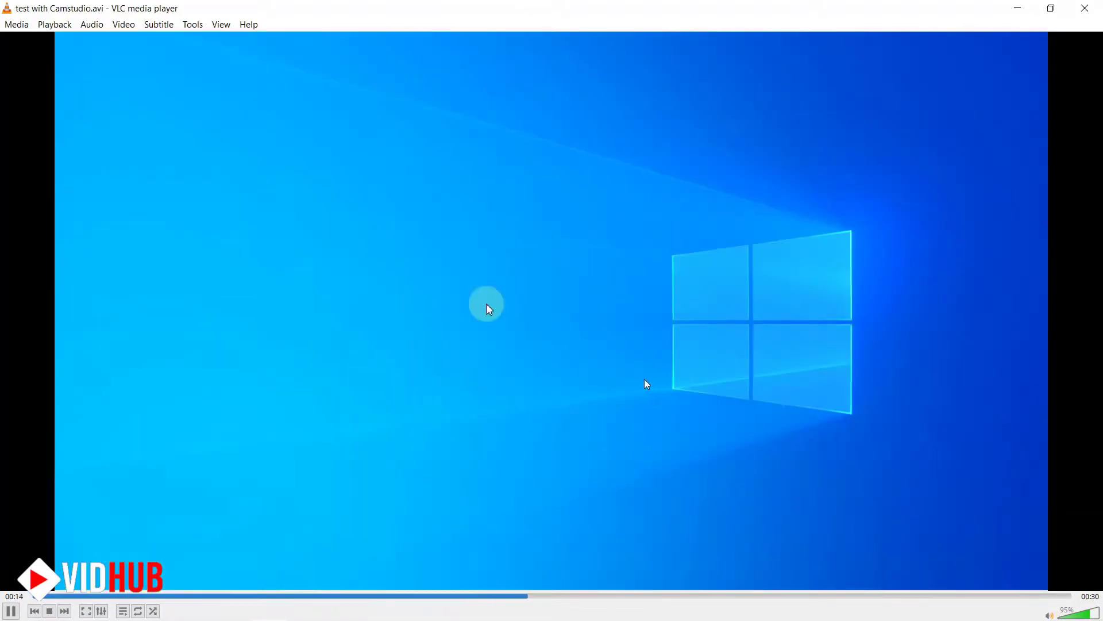
key(space)
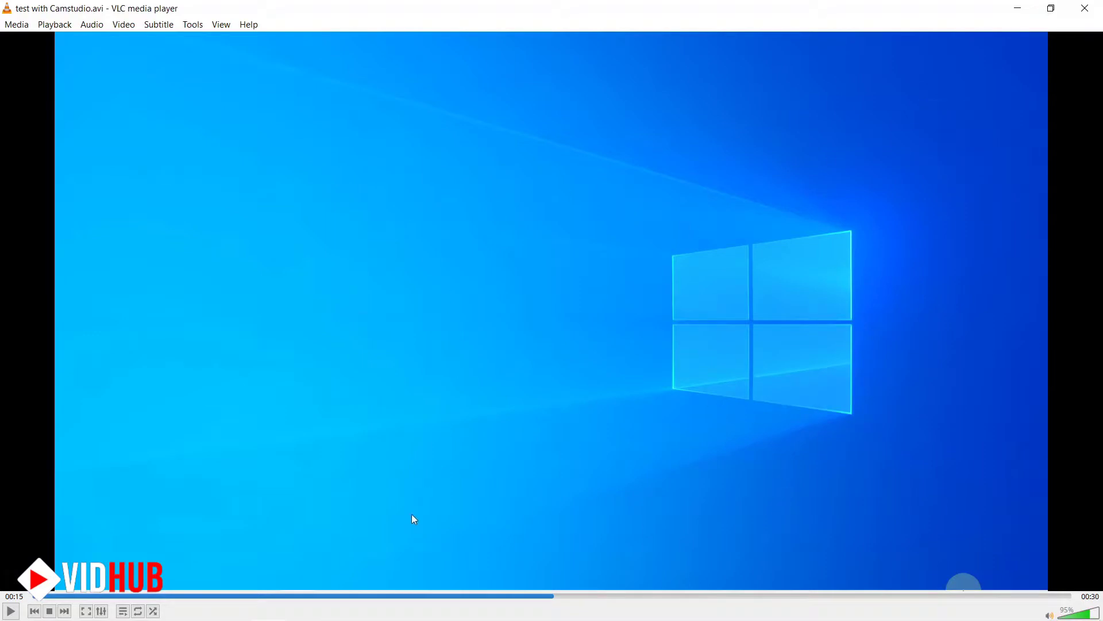
click(405, 595)
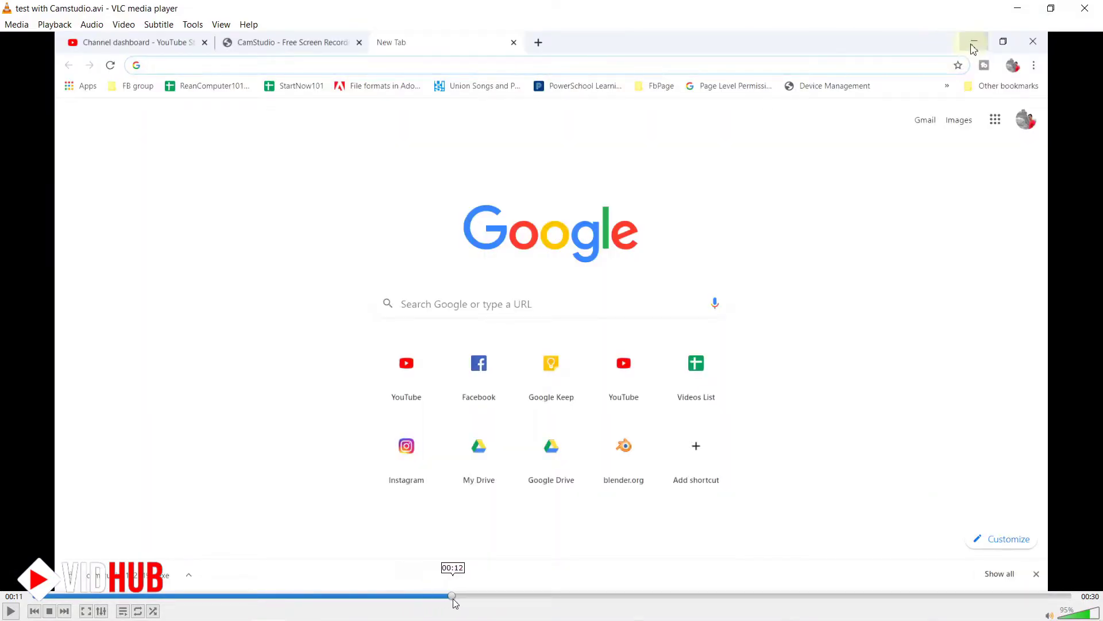
click(471, 595)
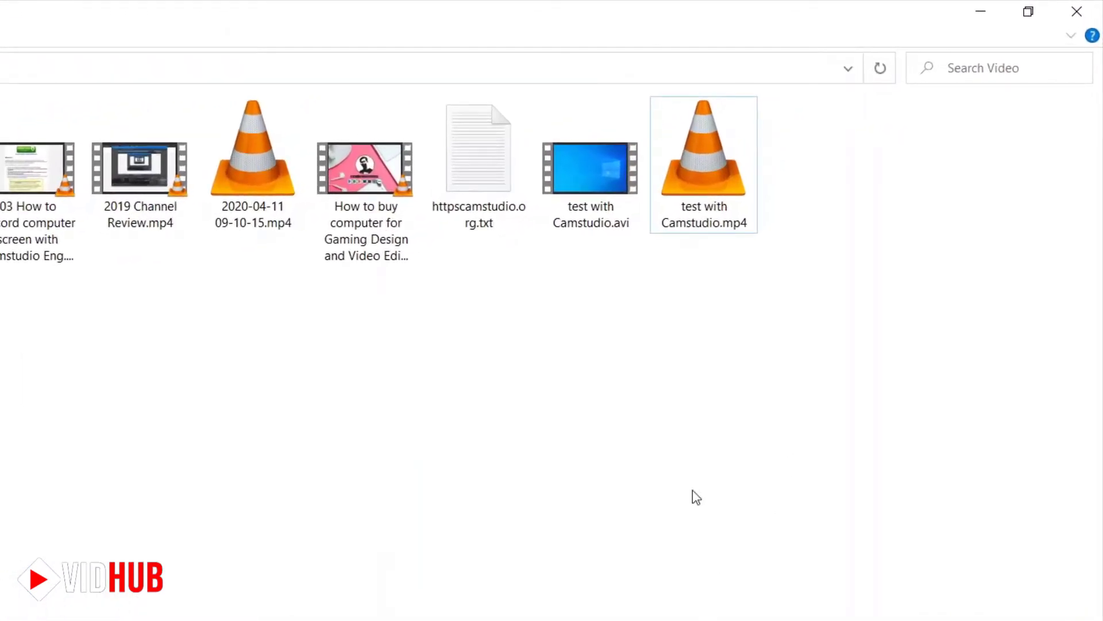
- Compare the AVI's 717 MB size with the MP4 test recording's size
click(609, 191)
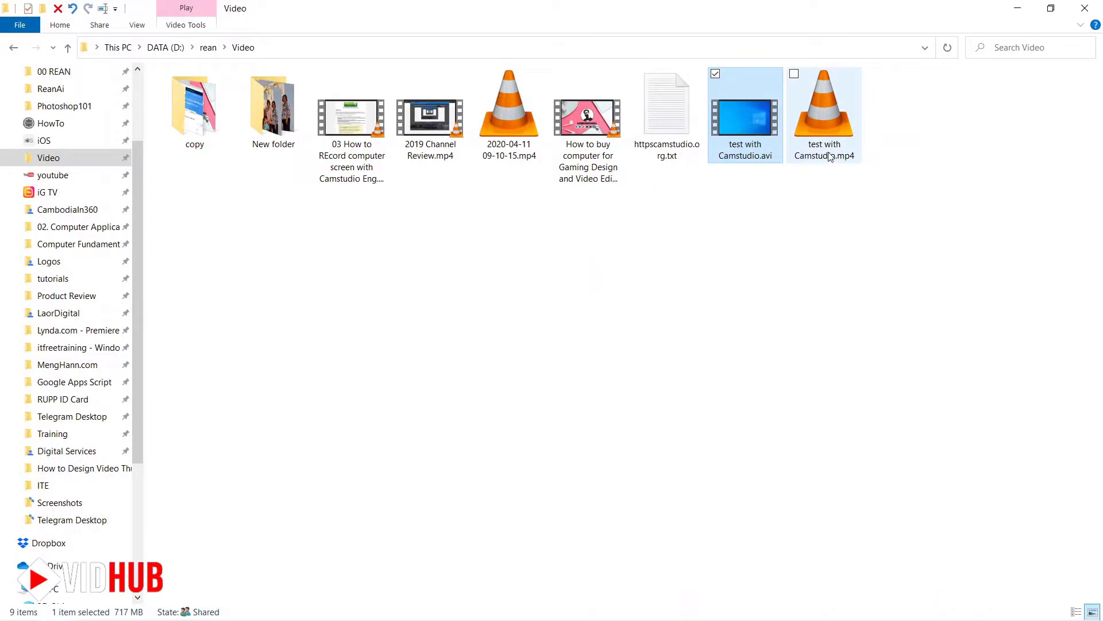
click(824, 120)
click(749, 157)
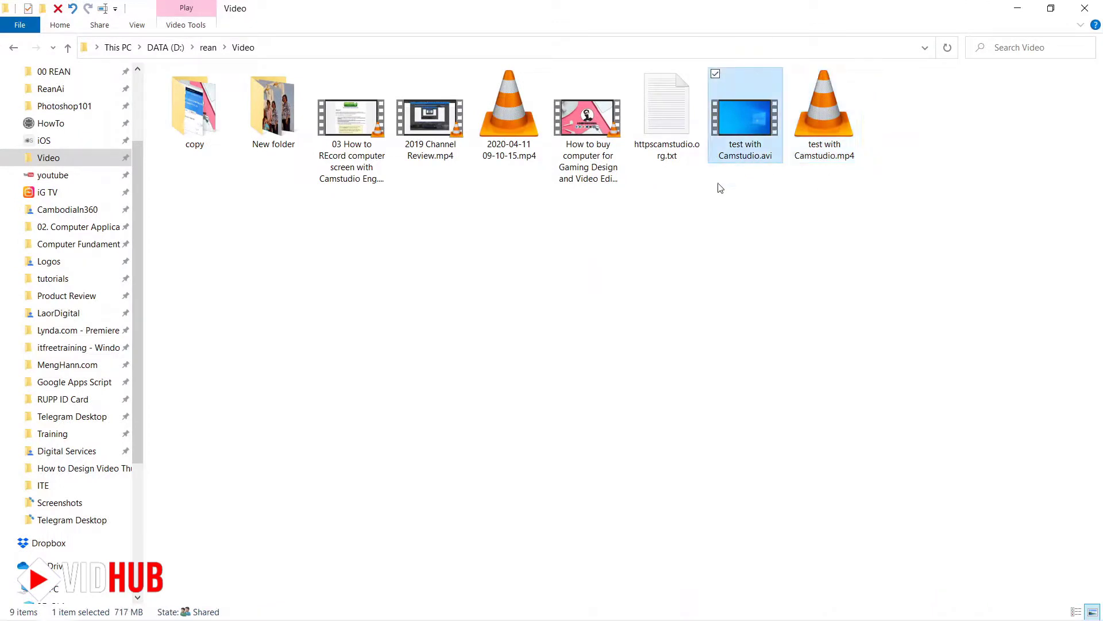
click(839, 151)
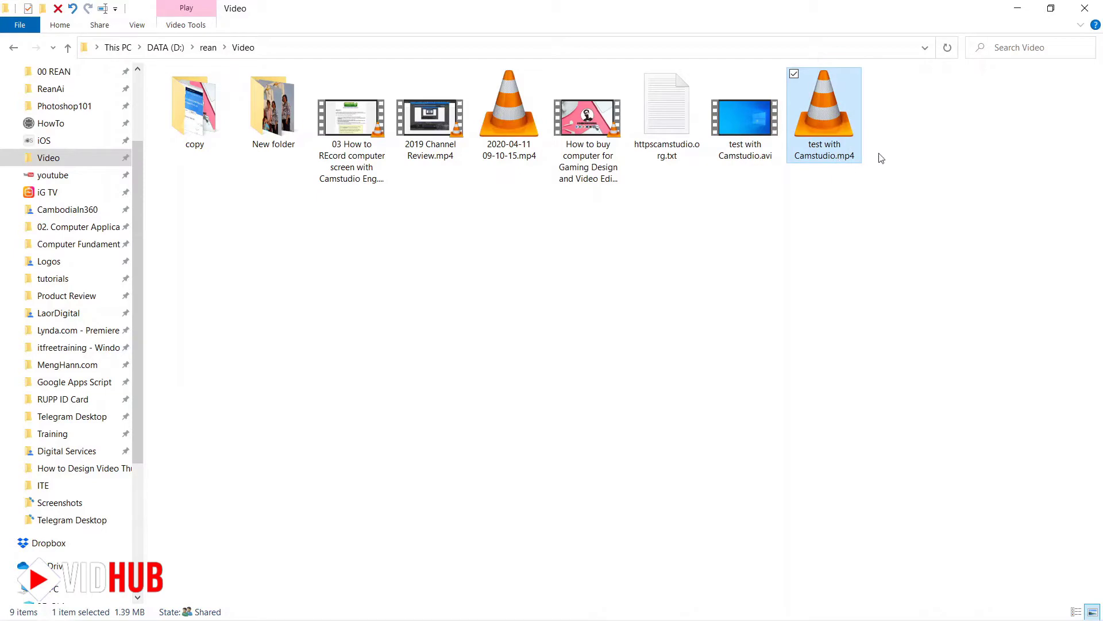
- Play test with Camstudio.mp4 in VLC, skim ahead, pause, and close the player
double_click(823, 129)
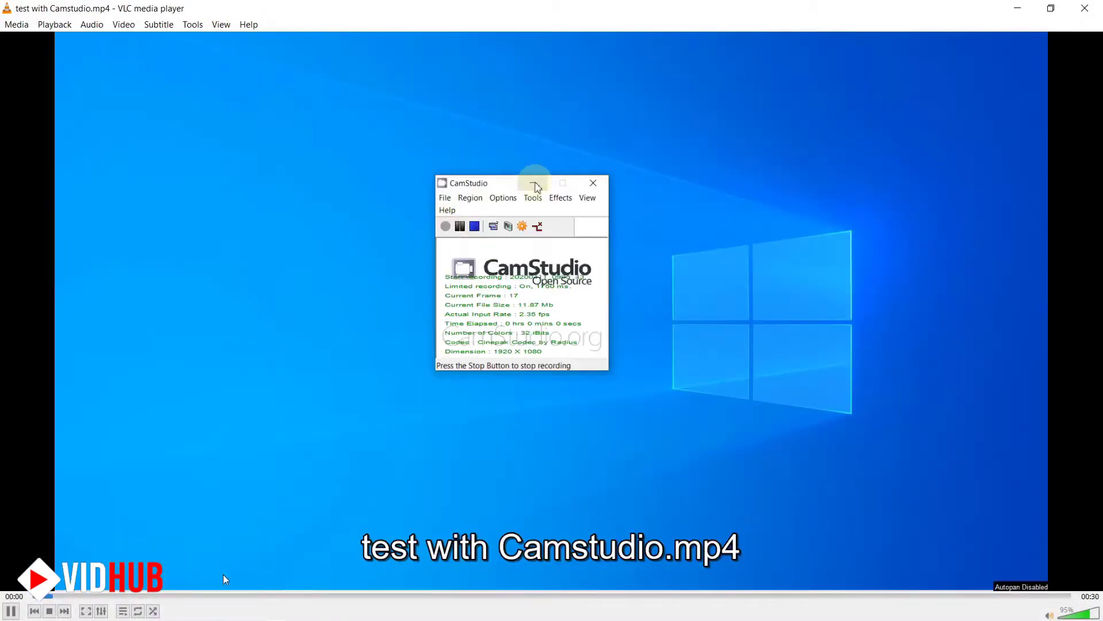
drag(265, 596, 446, 608)
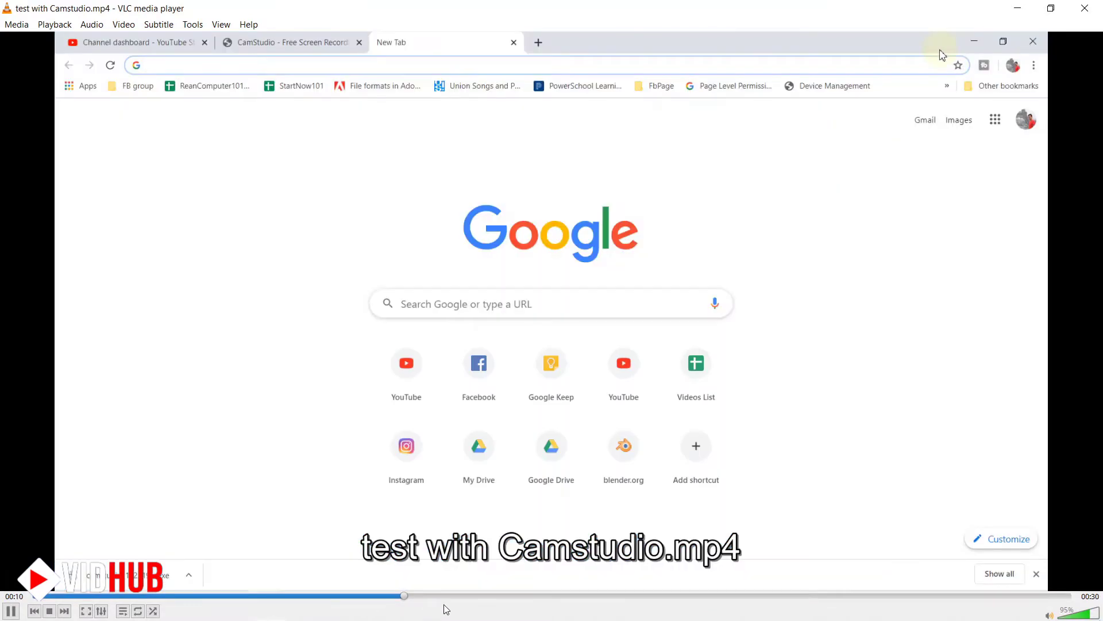
click(739, 438)
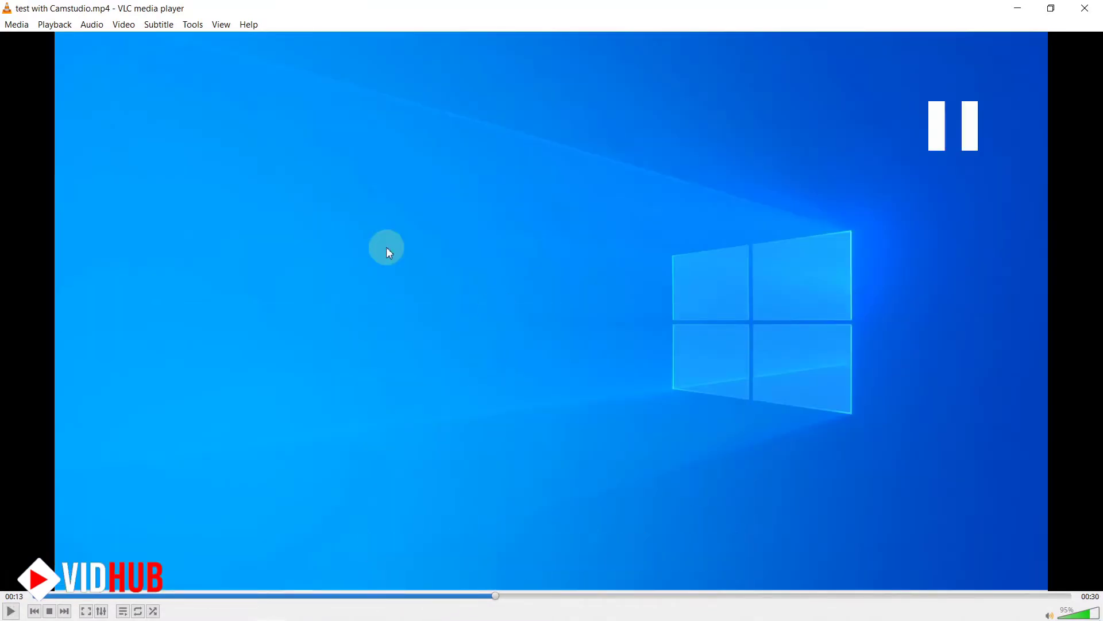
key(alt+F4)
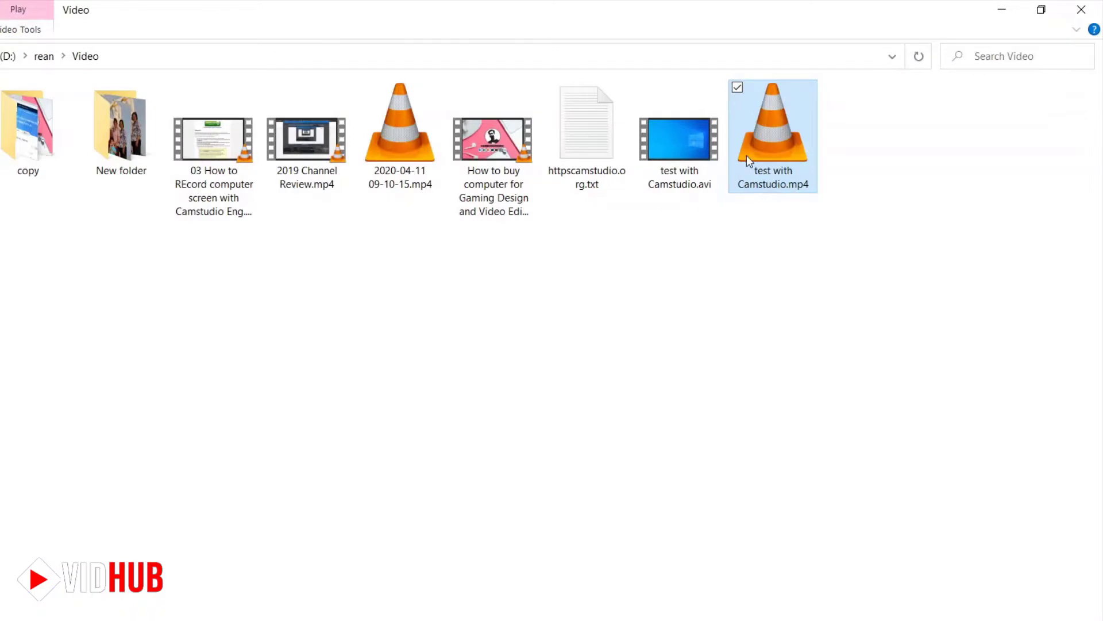
right_click(748, 152)
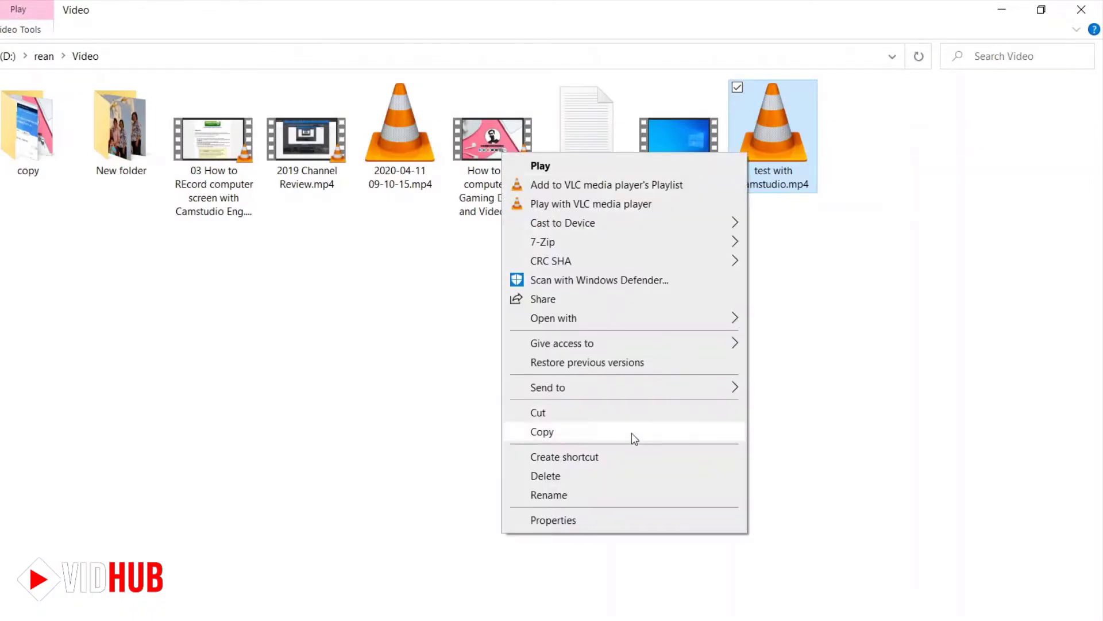
click(626, 521)
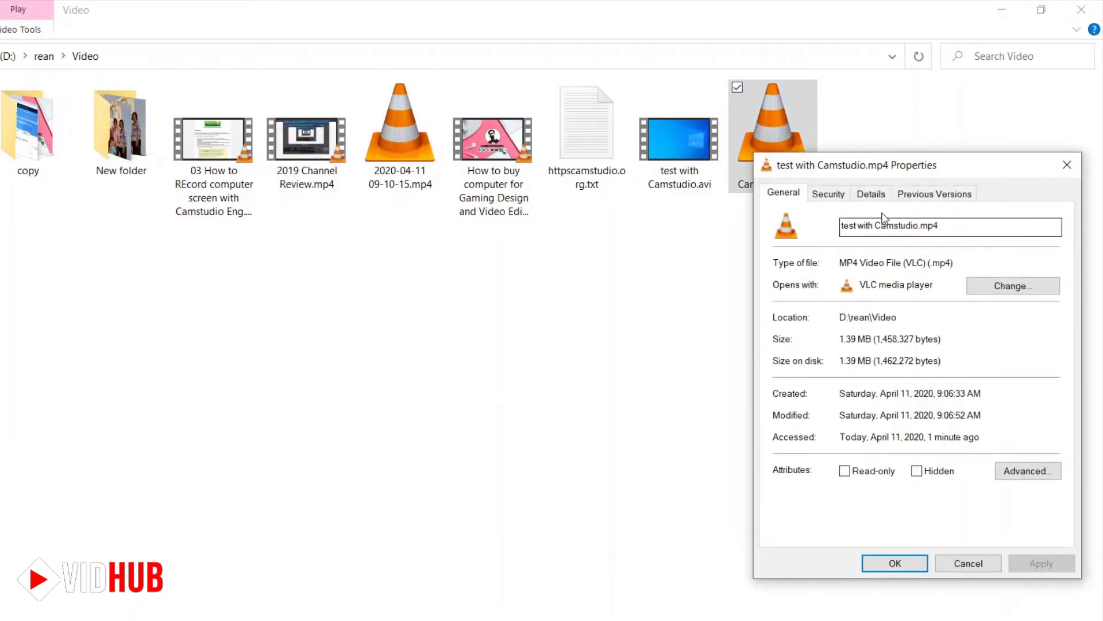
drag(844, 342, 876, 339)
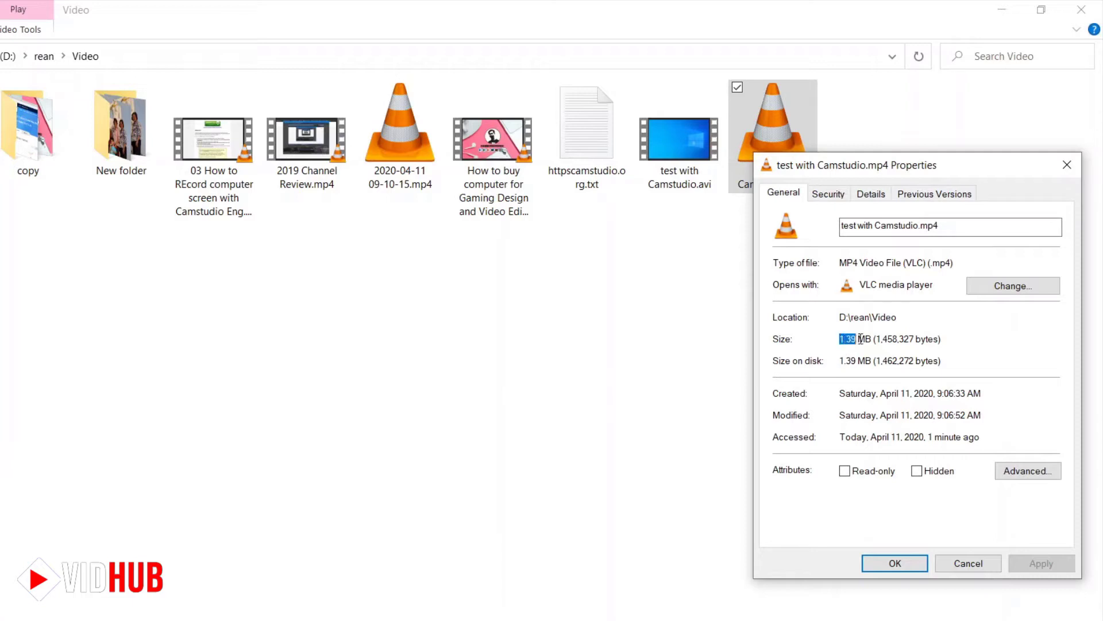
click(873, 195)
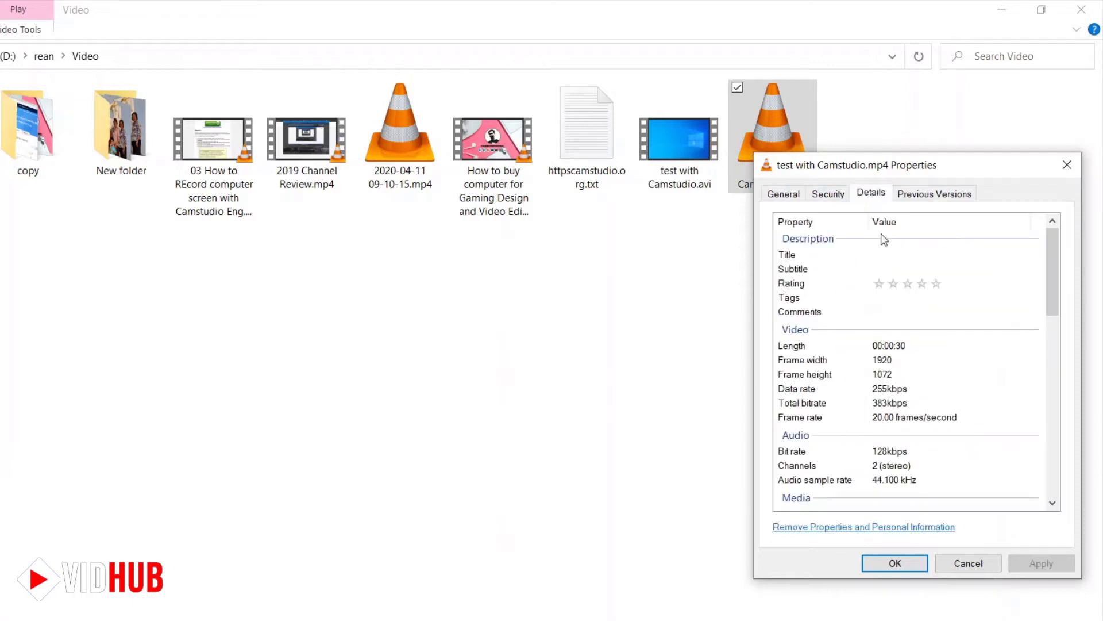
click(883, 362)
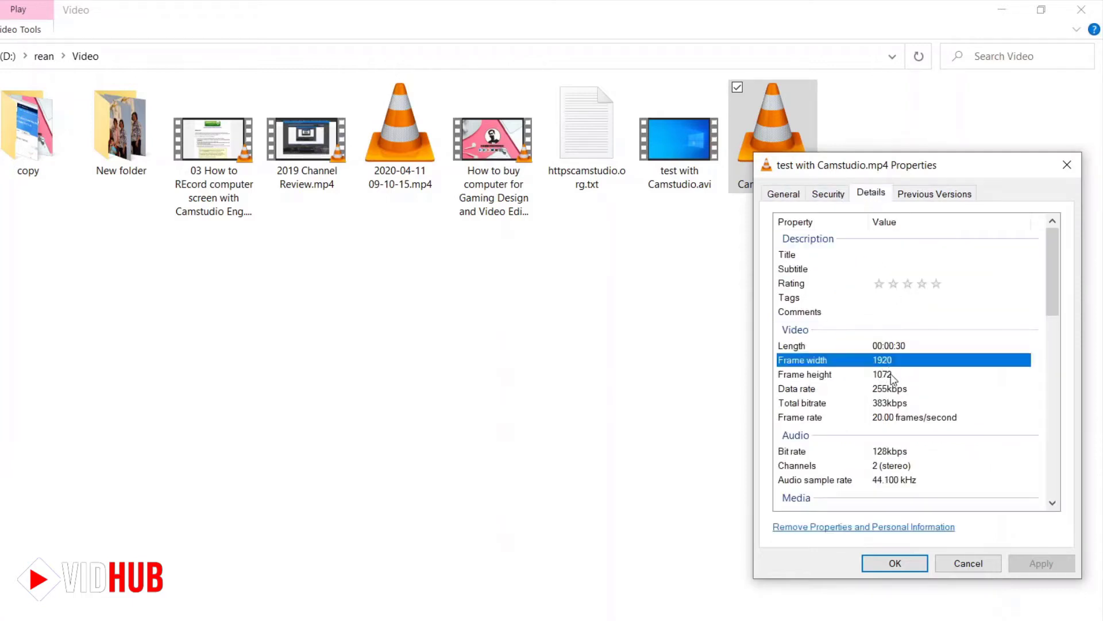
click(896, 374)
click(902, 377)
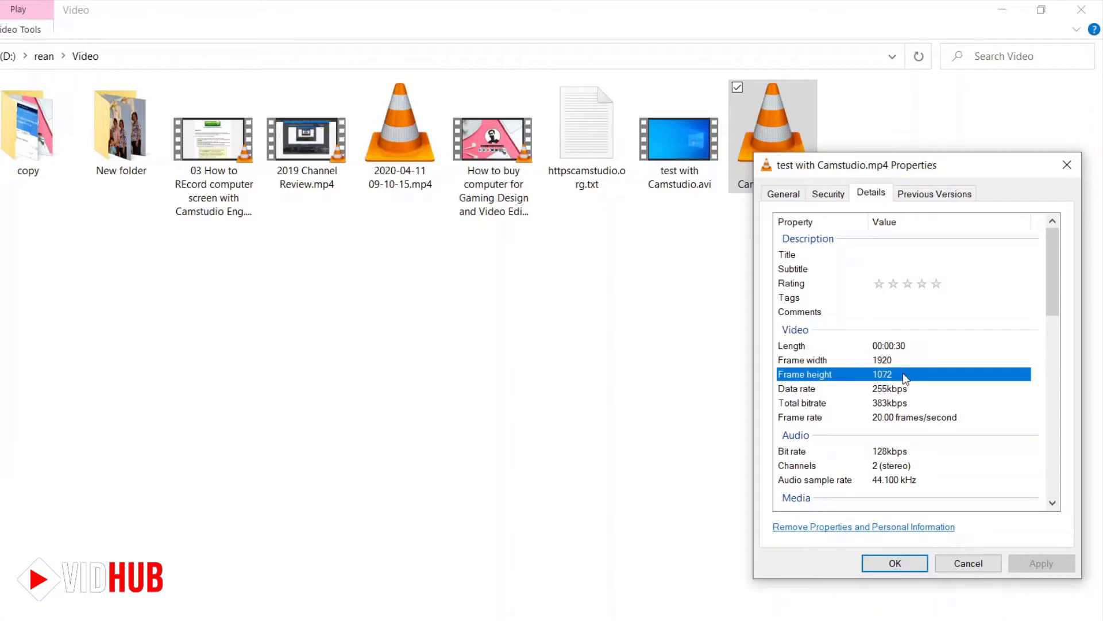
click(905, 360)
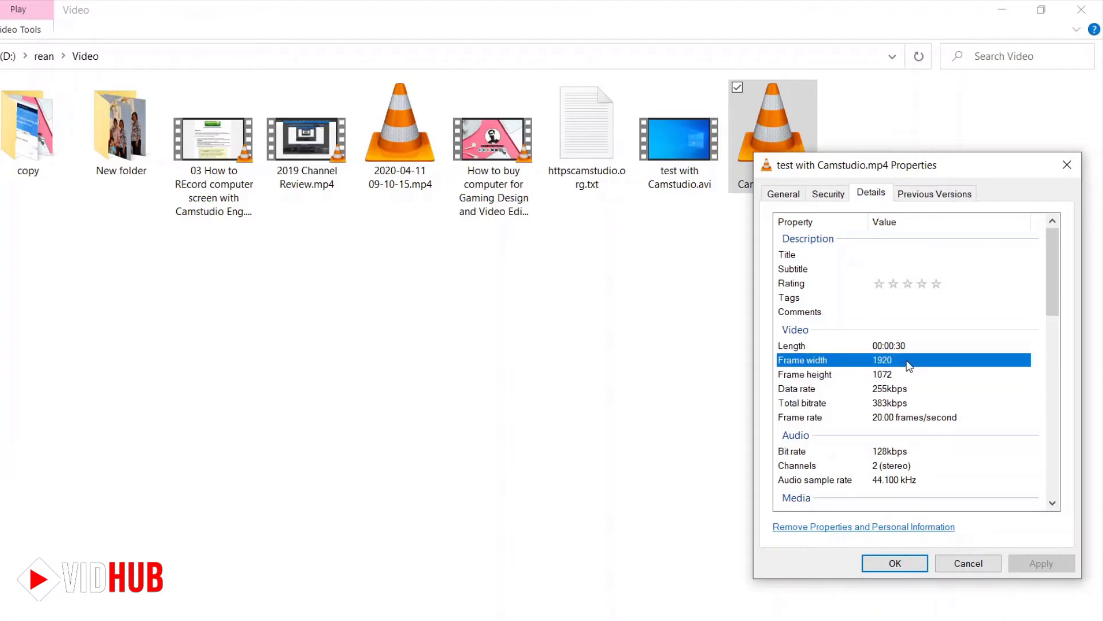
click(902, 418)
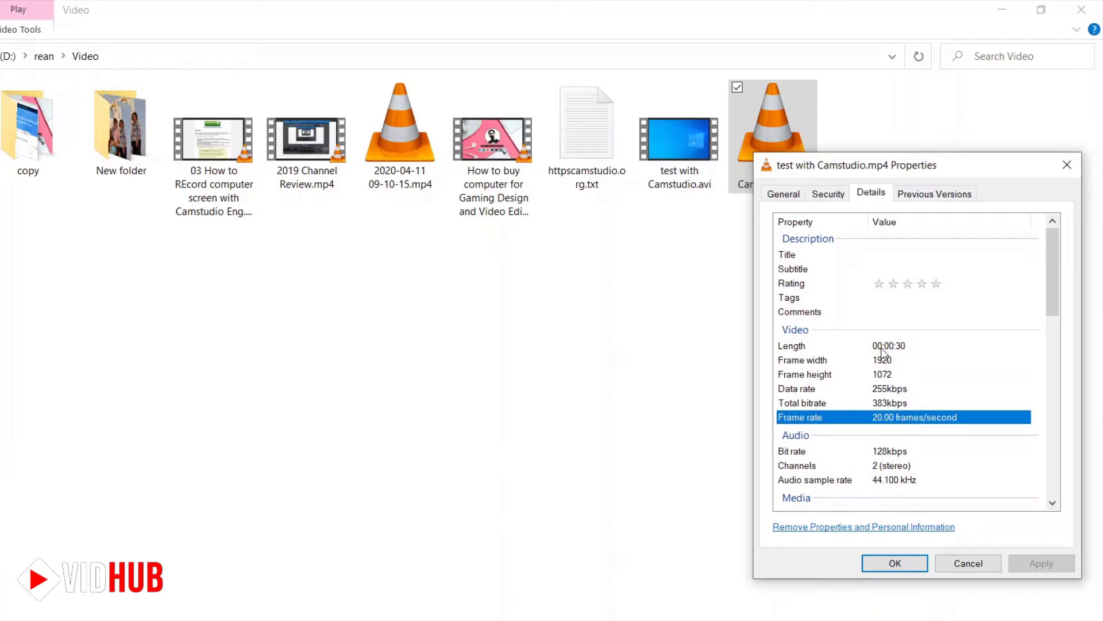
click(878, 377)
click(880, 376)
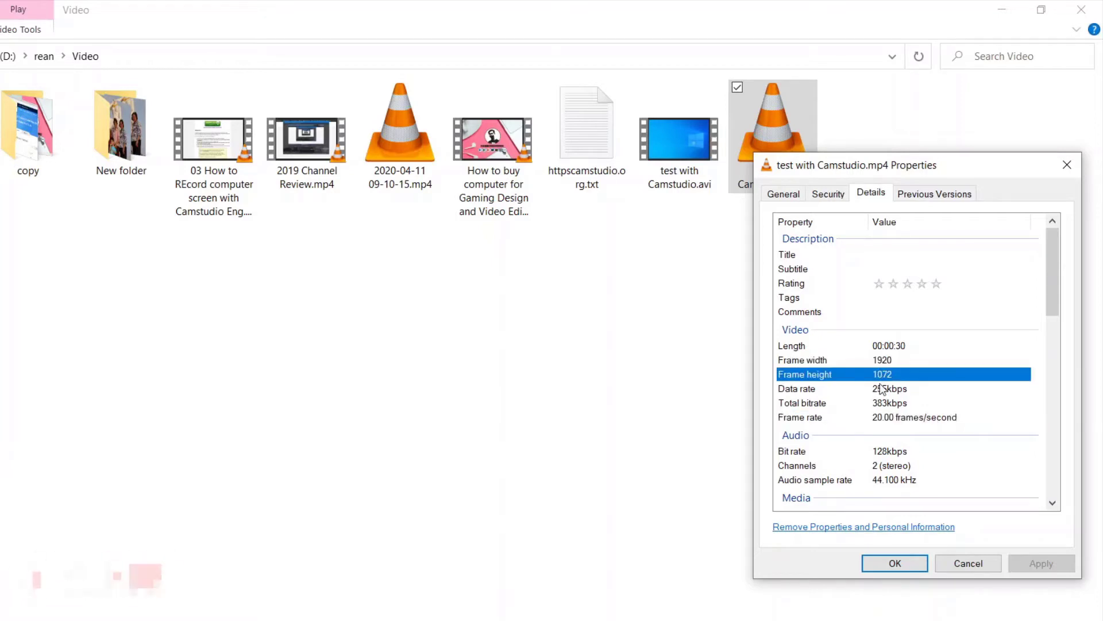
- Close the properties dialog and reopen test with Camstudio.avi in VLC
click(961, 564)
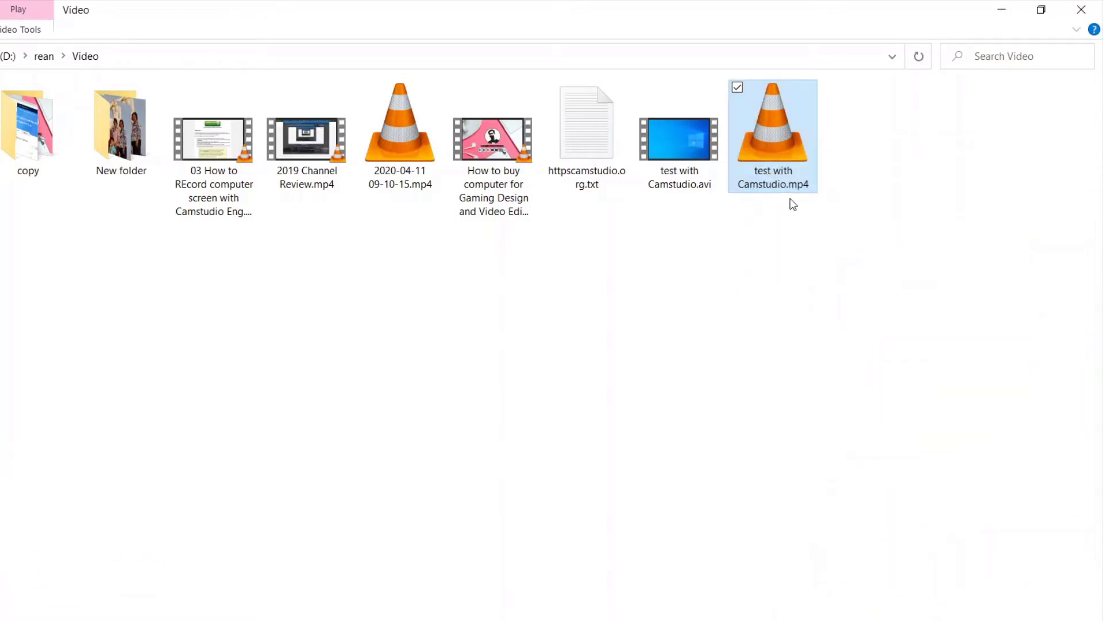
click(688, 160)
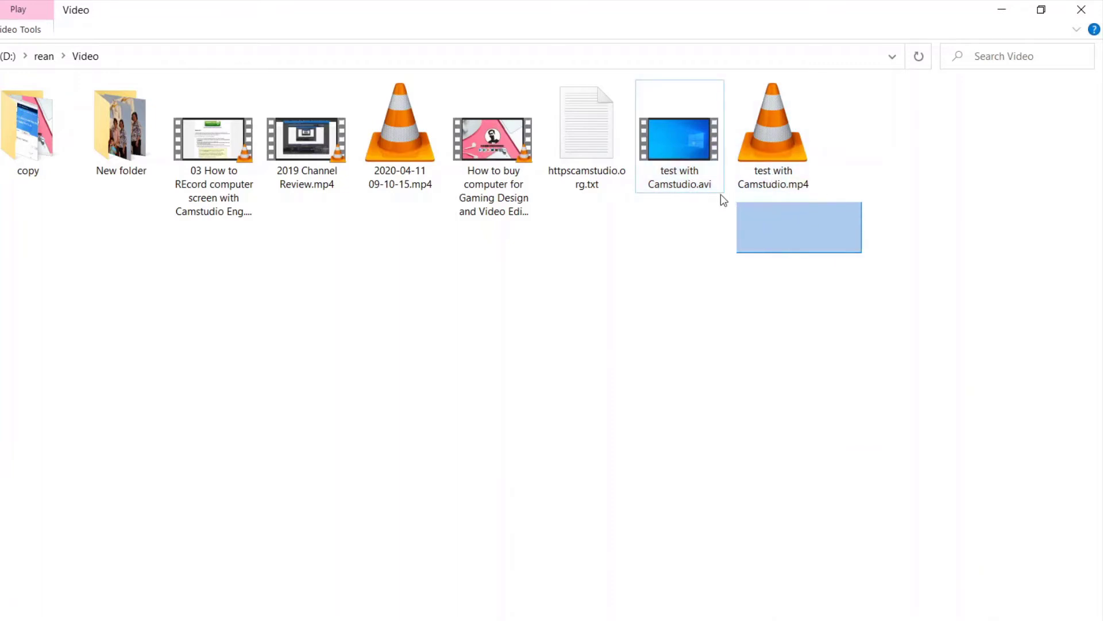
drag(862, 252, 705, 185)
double_click(705, 185)
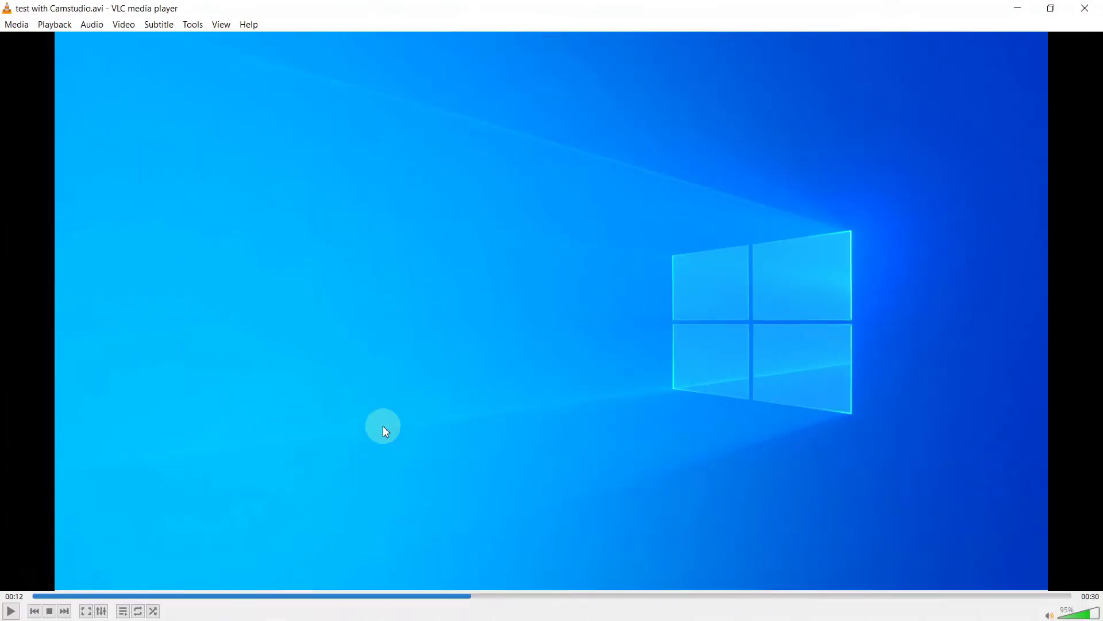